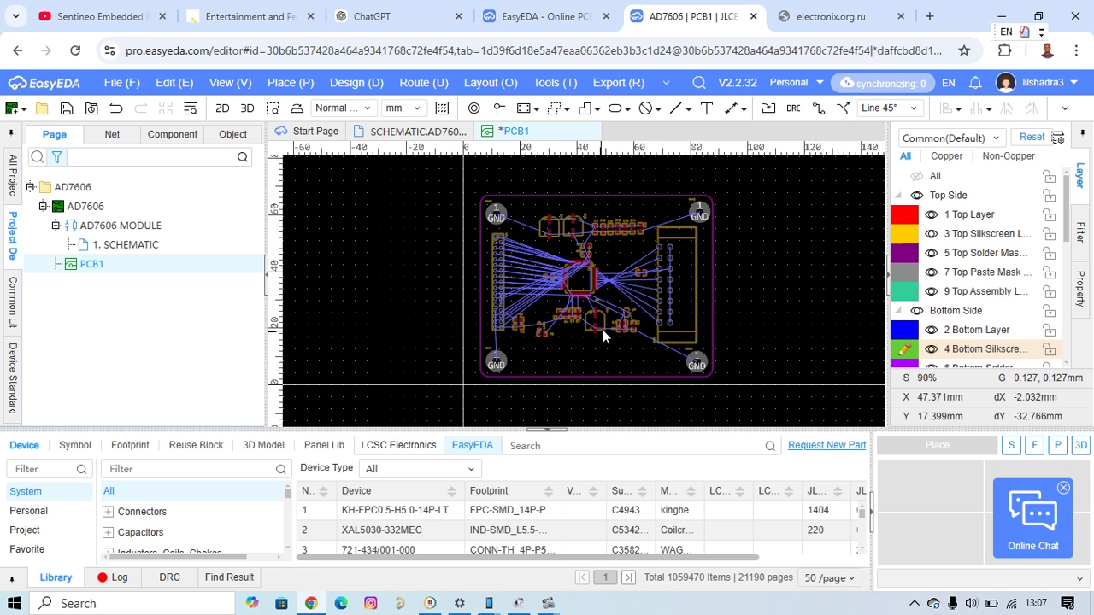
Open the 3D preview of the AD7606 board and orbit it from a tilted view back to top-down.
{"action": "left_click", "coordinate": [247, 109]}
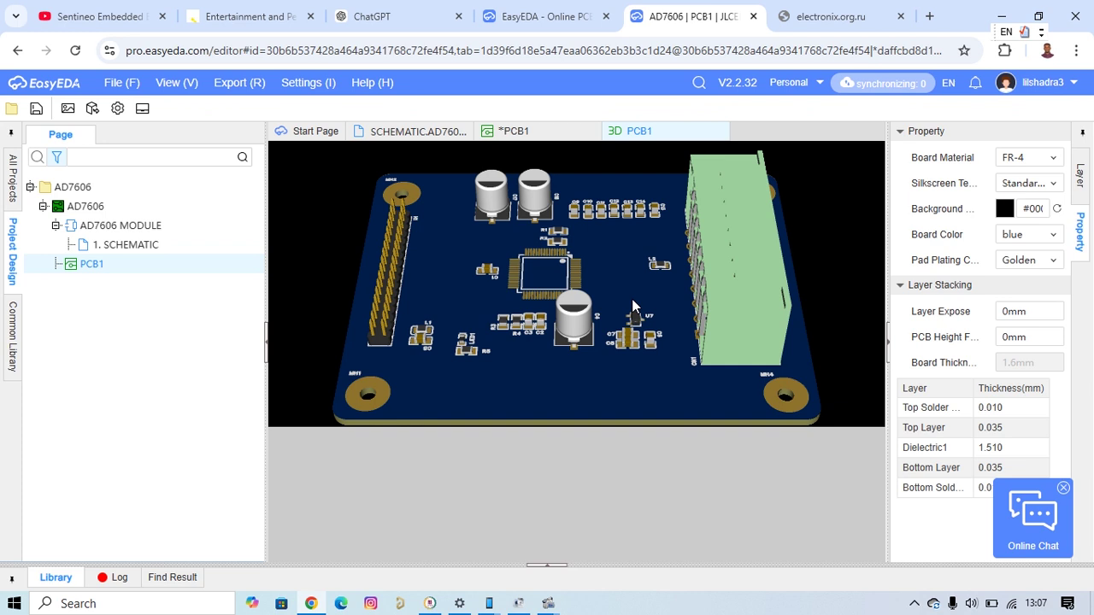
{"action": "left_click_drag", "start_coordinate": [586, 341], "coordinate": [433, 271]}
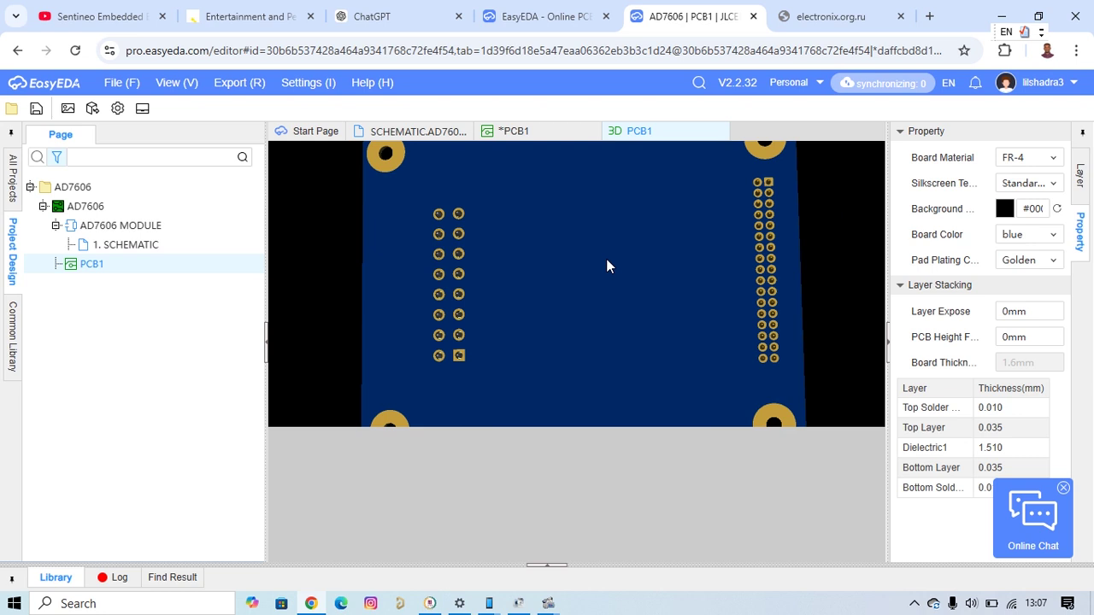
{"action": "scroll", "coordinate": [598, 273], "scroll_direction": "down", "scroll_amount": 3}
{"action": "left_click_drag", "start_coordinate": [596, 273], "coordinate": [534, 322]}
{"action": "left_click_drag", "start_coordinate": [589, 289], "coordinate": [646, 285]}
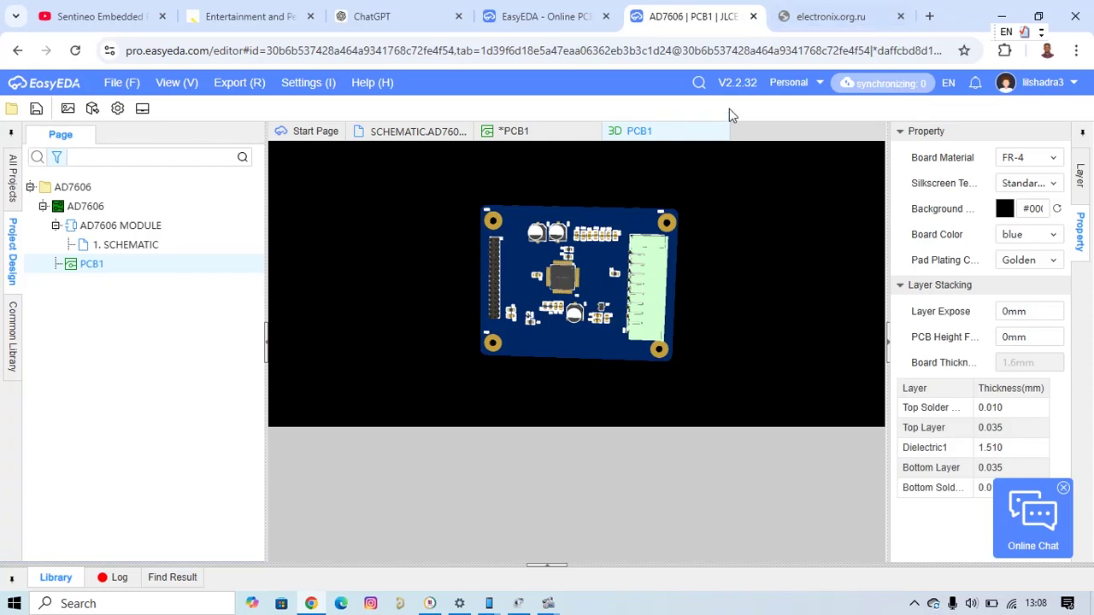
Close the 3D preview, return to the PCB1 layout and bring up the File menu.
{"action": "left_click", "coordinate": [721, 133]}
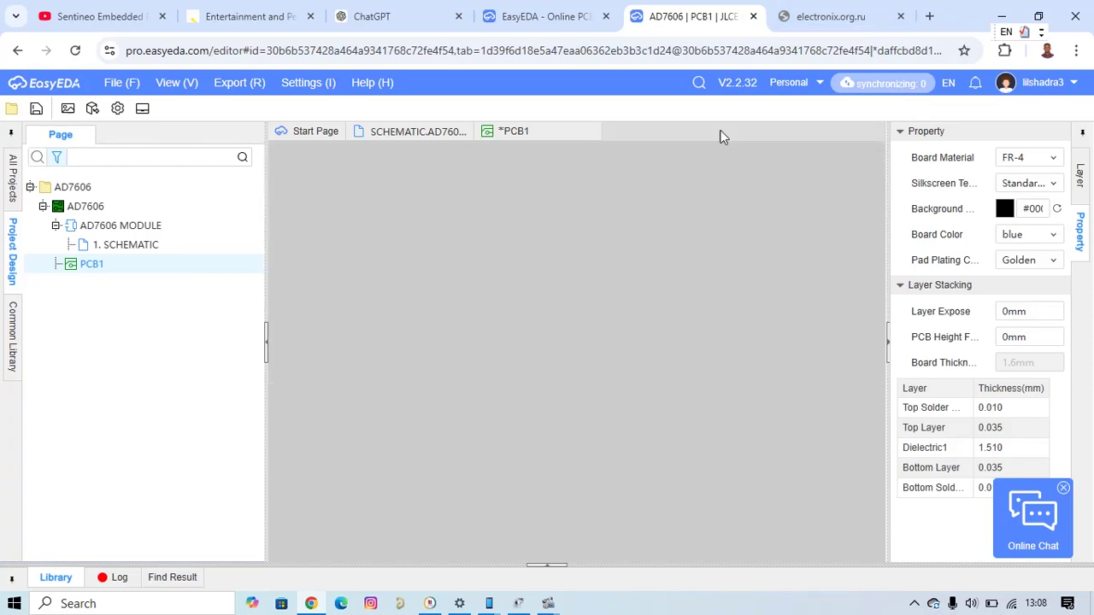
{"action": "left_click", "coordinate": [520, 132]}
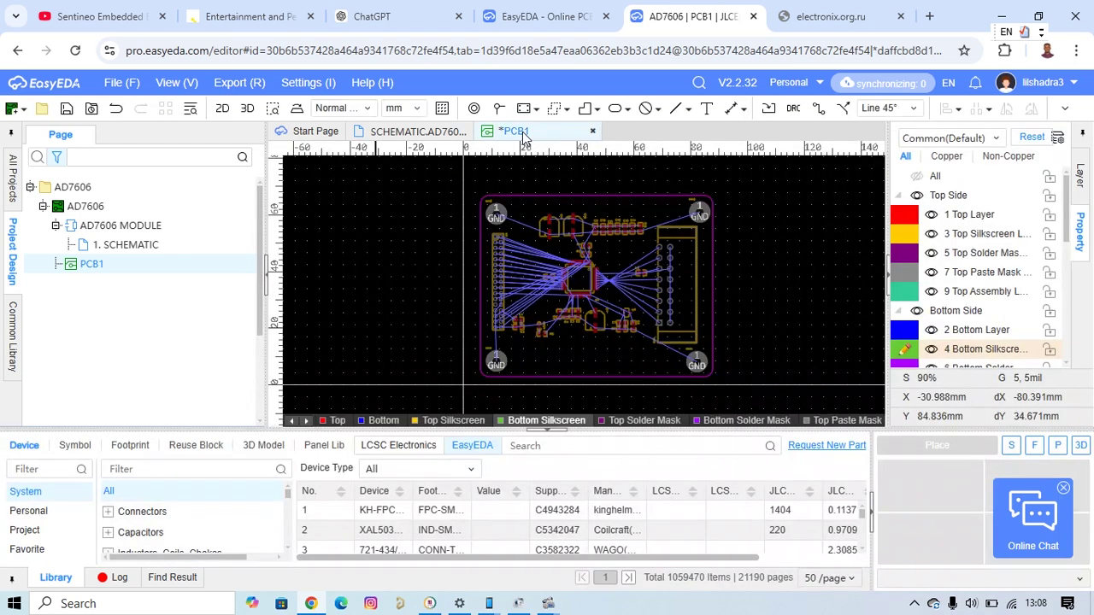
{"action": "left_click", "coordinate": [118, 85]}
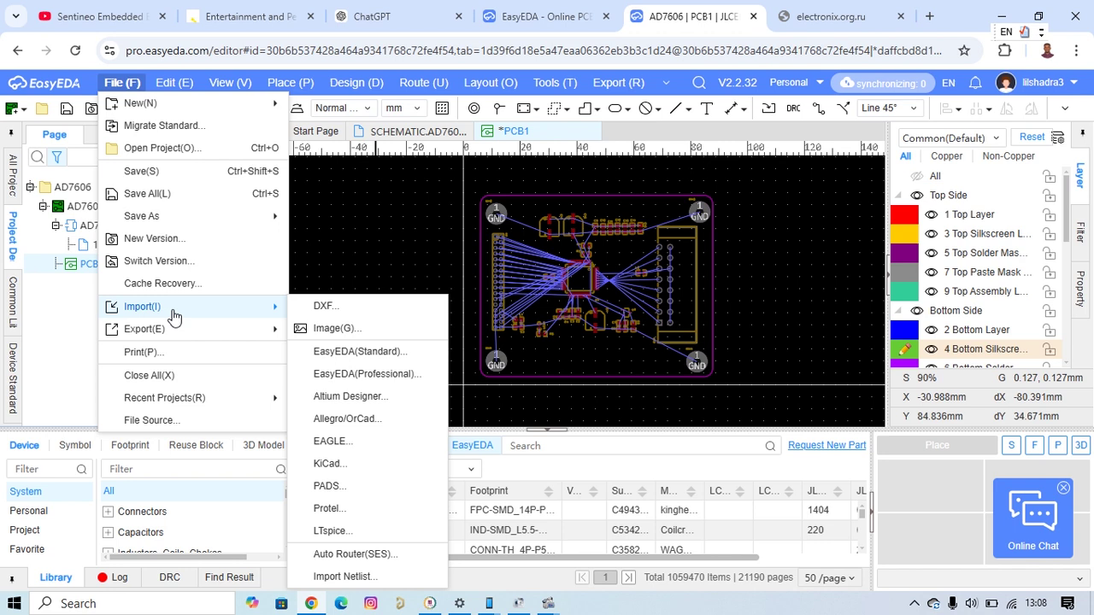
Import an image, picking KIGALI YACU.png from Desktop > New folder.
{"action": "mouse_move", "coordinate": [193, 325]}
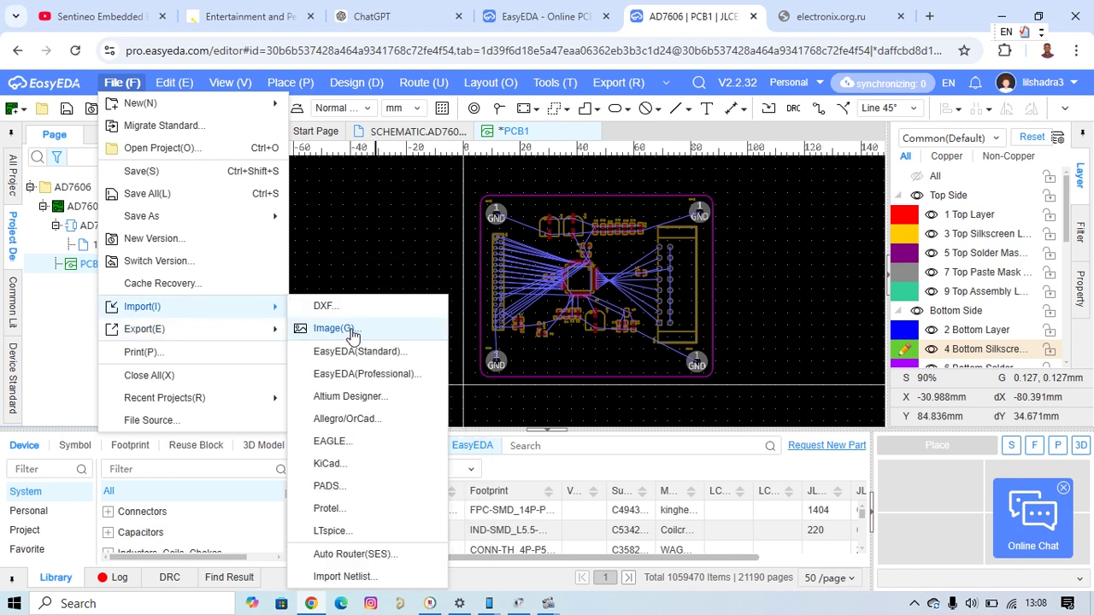
{"action": "left_click", "coordinate": [352, 329]}
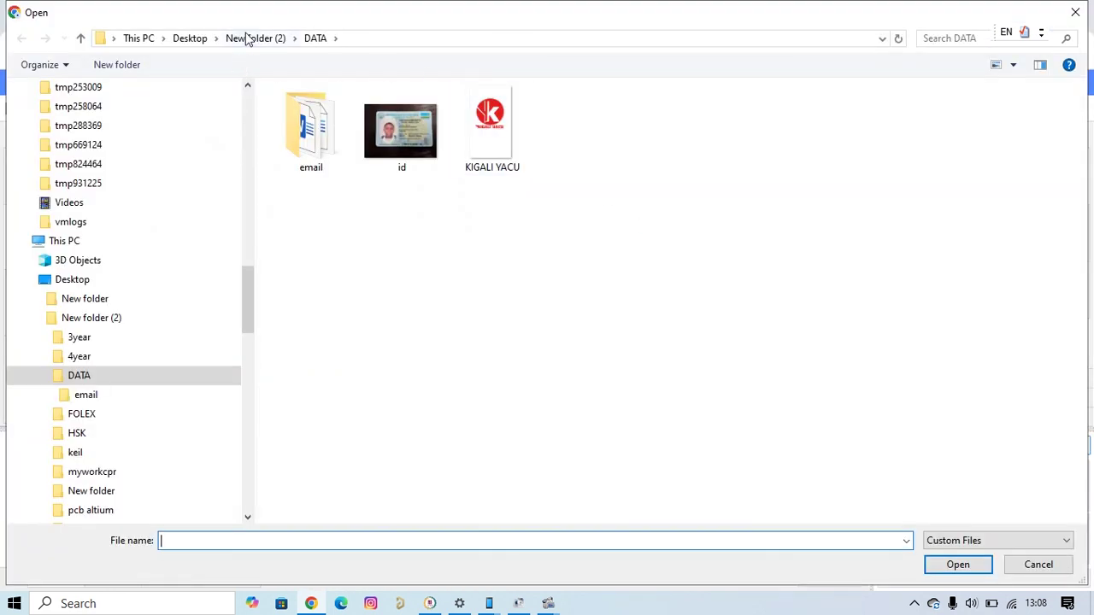
{"action": "left_click", "coordinate": [248, 39]}
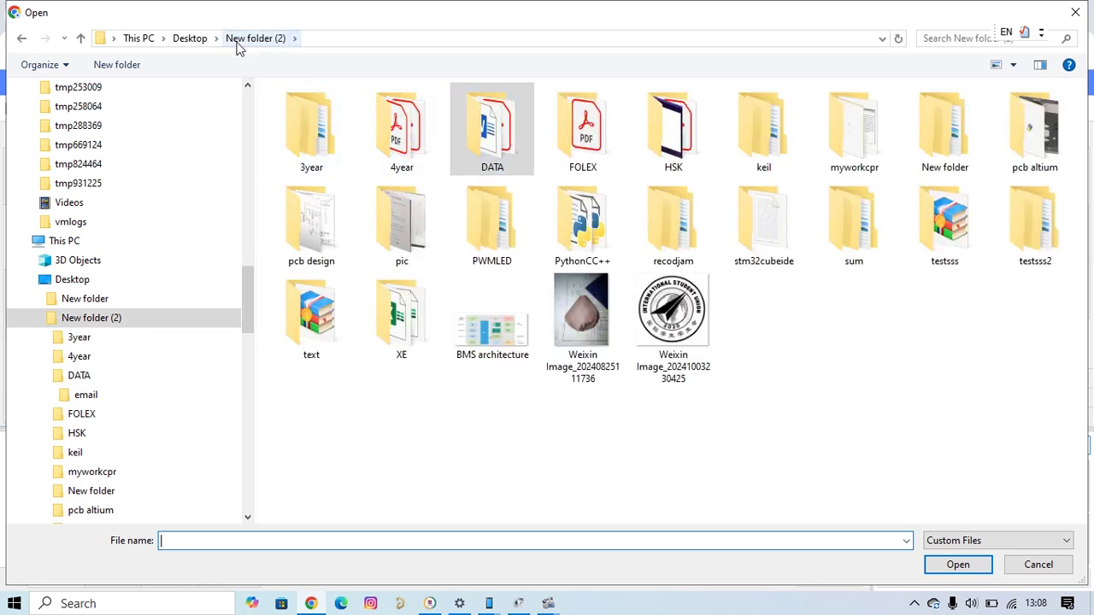
{"action": "left_click", "coordinate": [190, 38]}
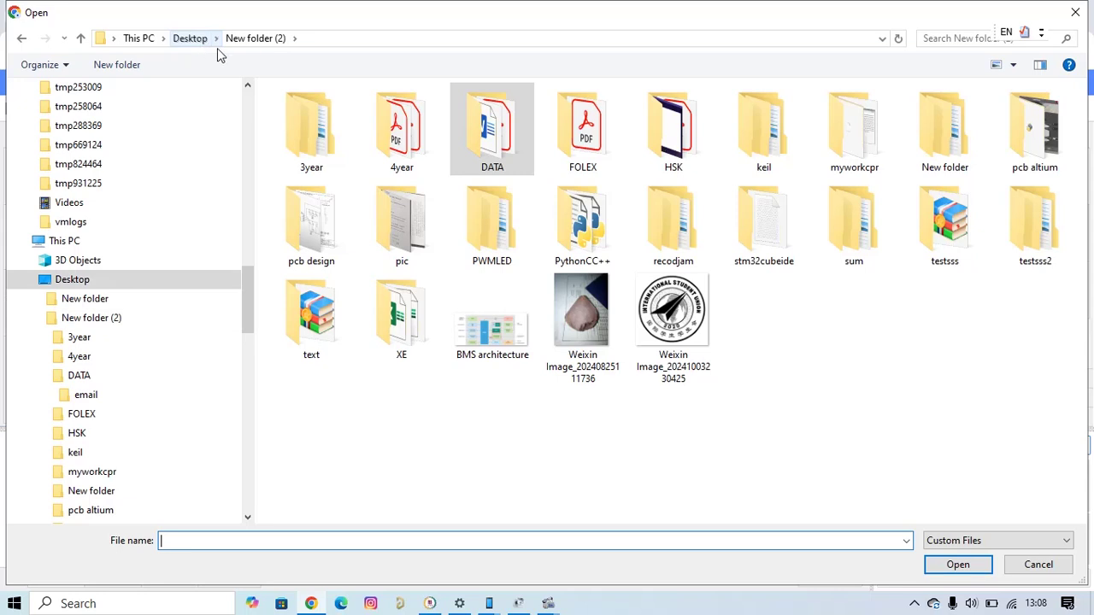
{"action": "double_click", "coordinate": [295, 129]}
{"action": "left_click", "coordinate": [313, 113]}
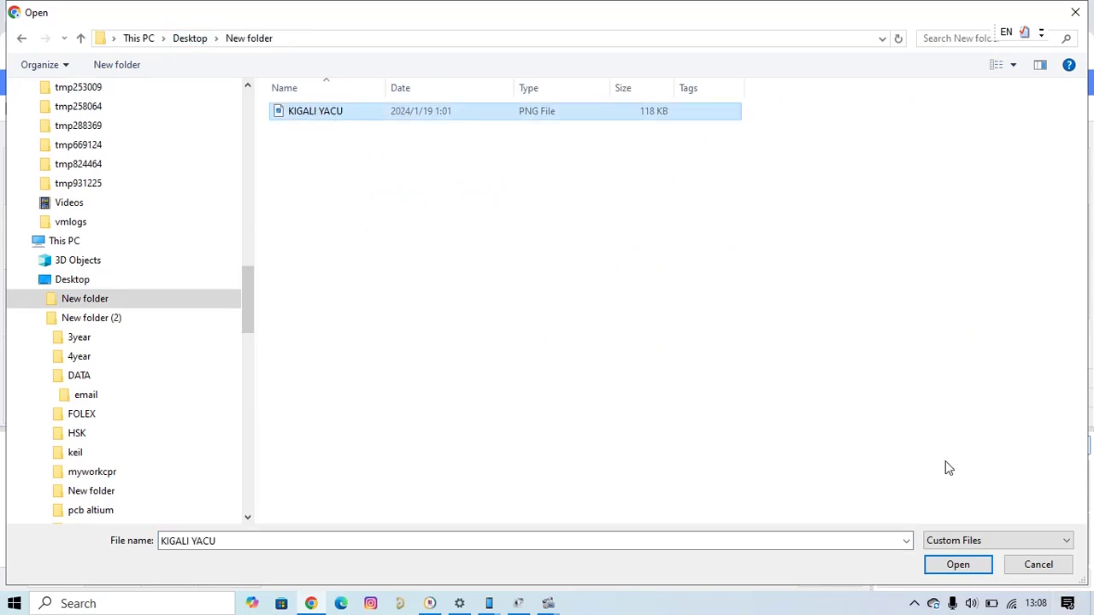
{"action": "left_click", "coordinate": [970, 567]}
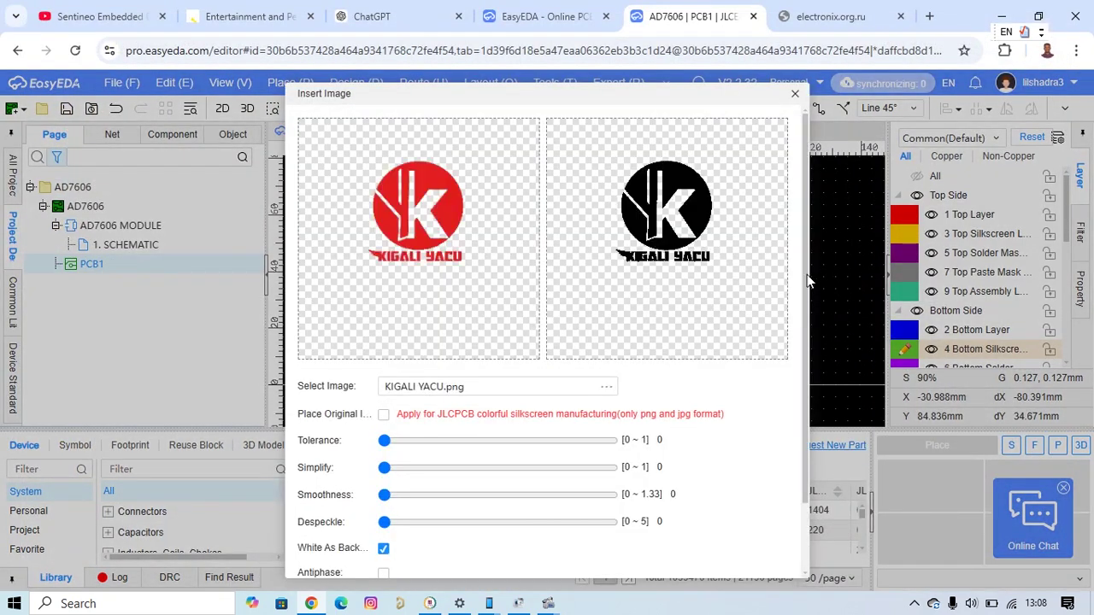
Set the image Tolerance to about 0.14 and confirm inserting the KIGALI YACU logo.
{"action": "scroll", "coordinate": [810, 261], "scroll_direction": "down", "scroll_amount": 2}
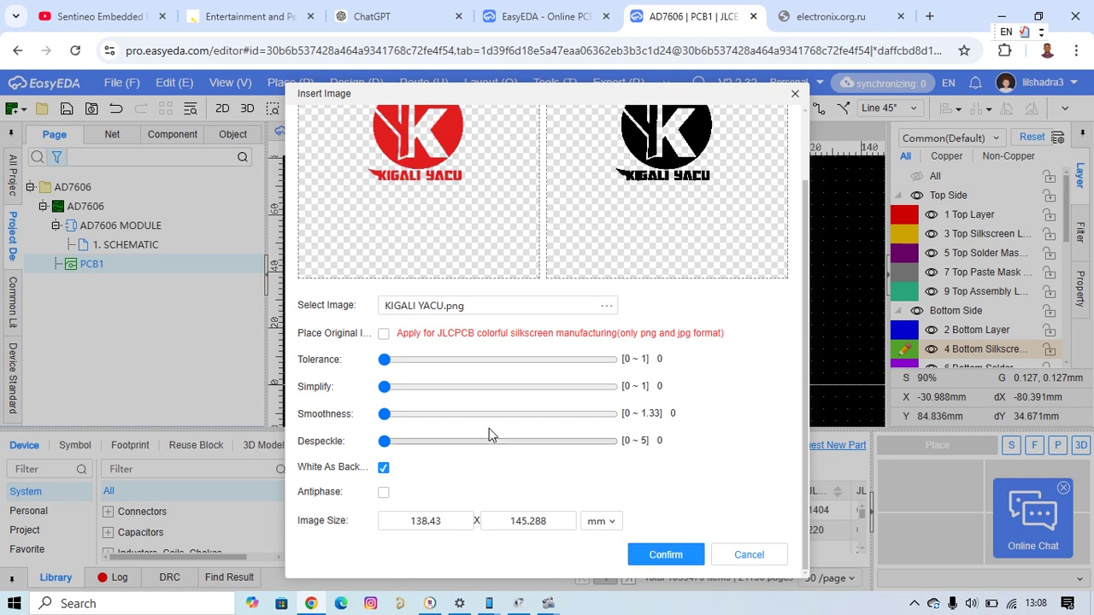
{"action": "left_click", "coordinate": [389, 360]}
{"action": "left_click_drag", "start_coordinate": [419, 361], "coordinate": [354, 377]}
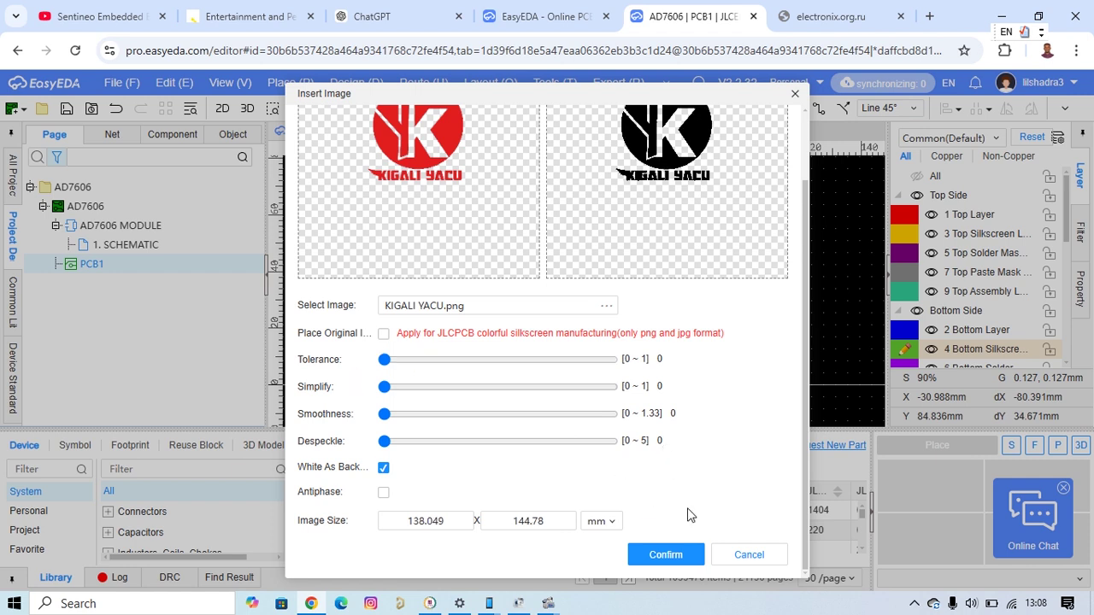
{"action": "left_click", "coordinate": [665, 555]}
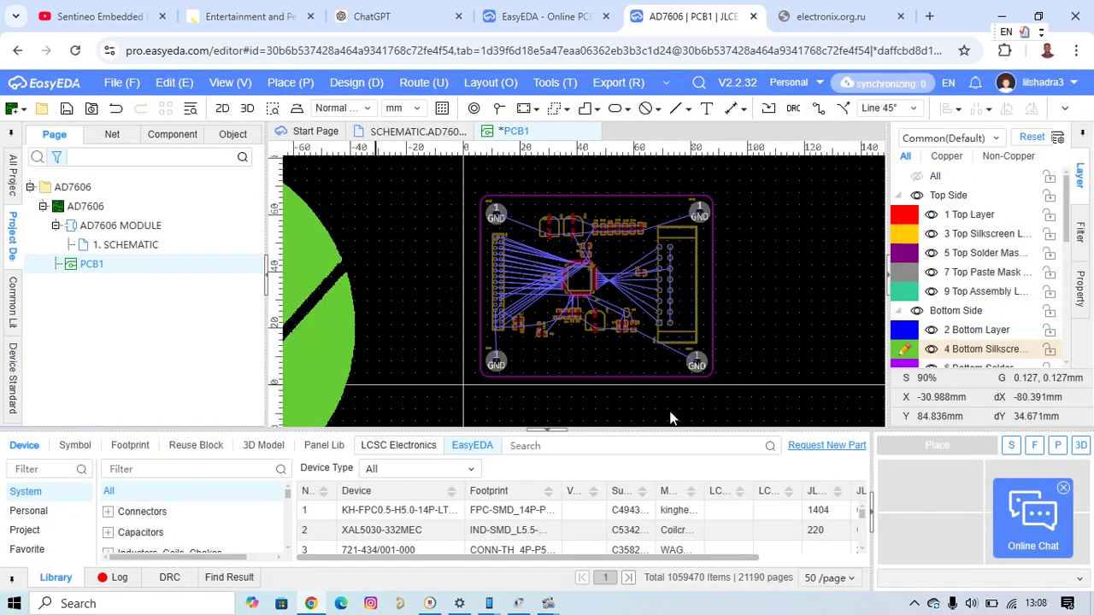
Place a single copy of the KIGALI YACU logo on the canvas left of the board.
{"action": "scroll", "coordinate": [665, 239], "scroll_direction": "down", "scroll_amount": 5}
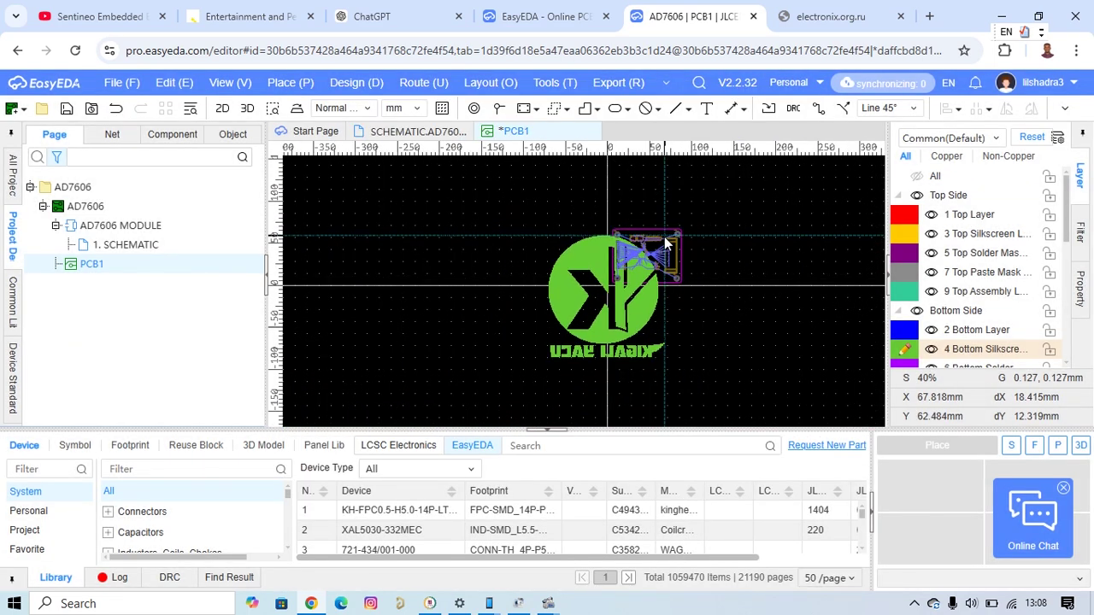
{"action": "scroll", "coordinate": [665, 243], "scroll_direction": "down", "scroll_amount": 4}
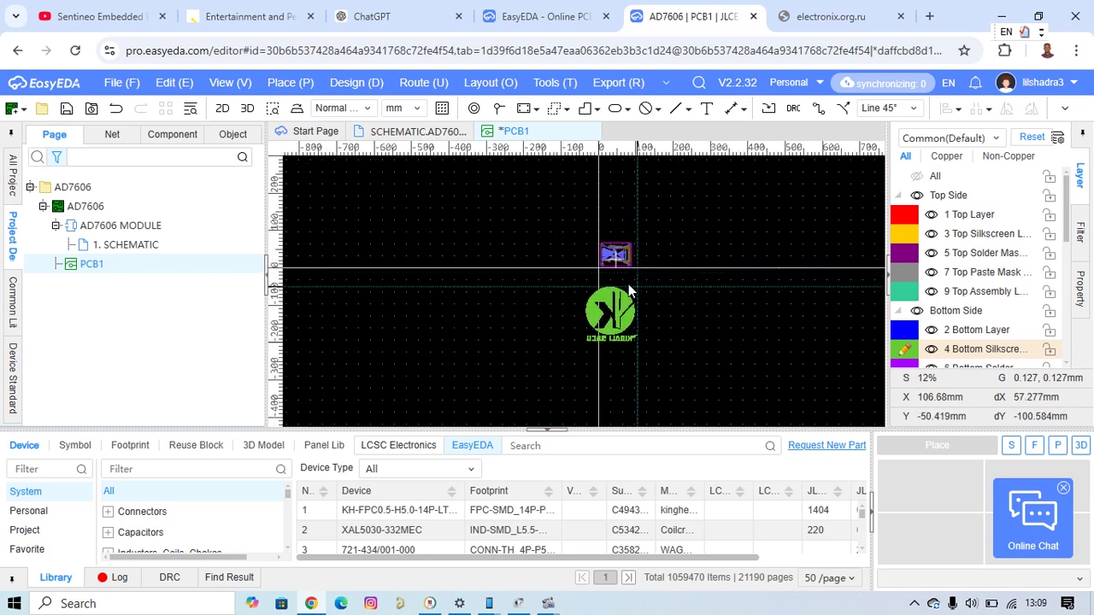
{"action": "left_click", "coordinate": [572, 249]}
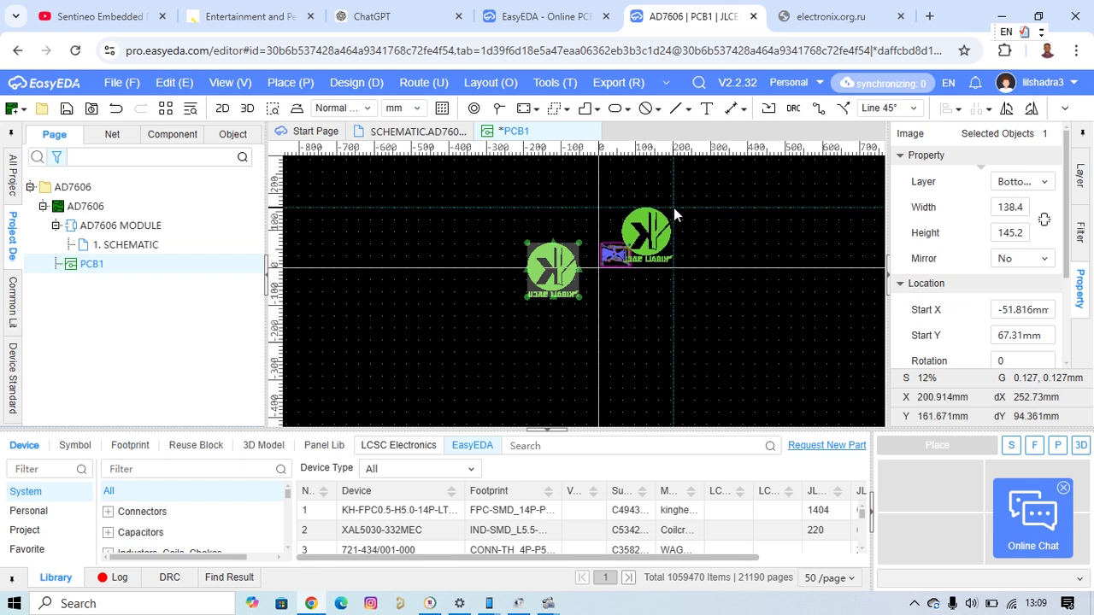
{"action": "key", "text": "Escape"}
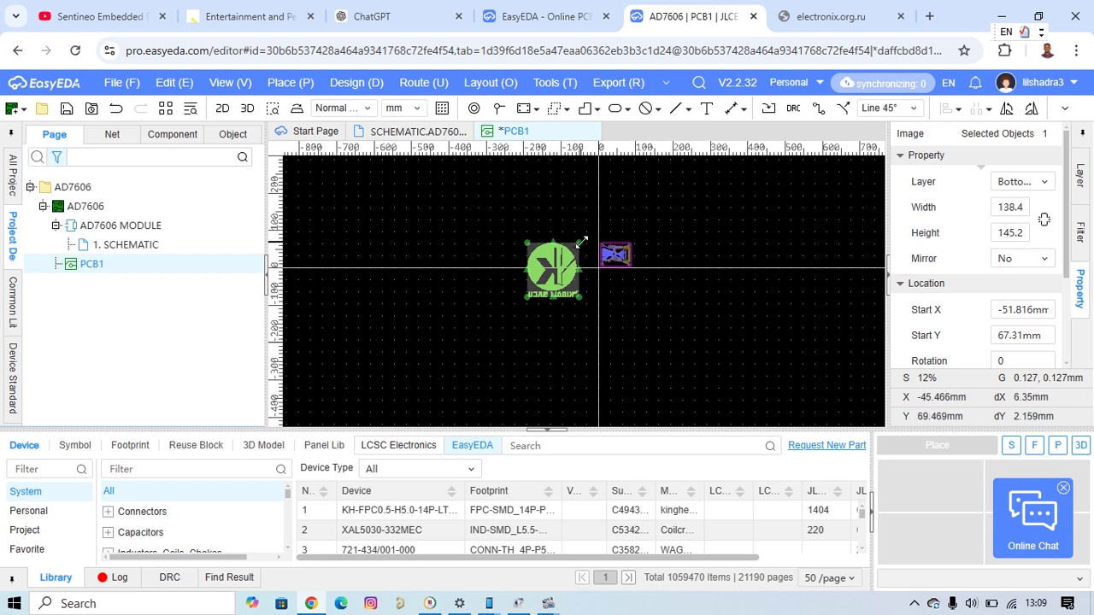
Shrink the logo to 33.52 × 38.48 mm and move it onto the board's centre.
{"action": "left_click_drag", "start_coordinate": [577, 245], "coordinate": [544, 274]}
{"action": "scroll", "coordinate": [567, 276], "scroll_direction": "up", "scroll_amount": 4}
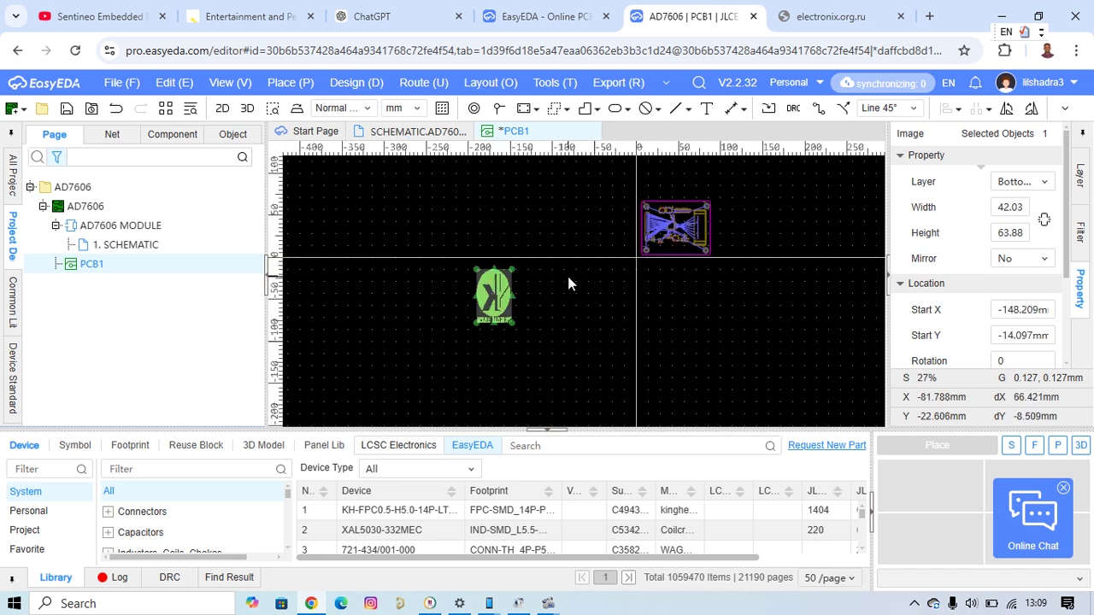
{"action": "scroll", "coordinate": [567, 276], "scroll_direction": "up", "scroll_amount": 2}
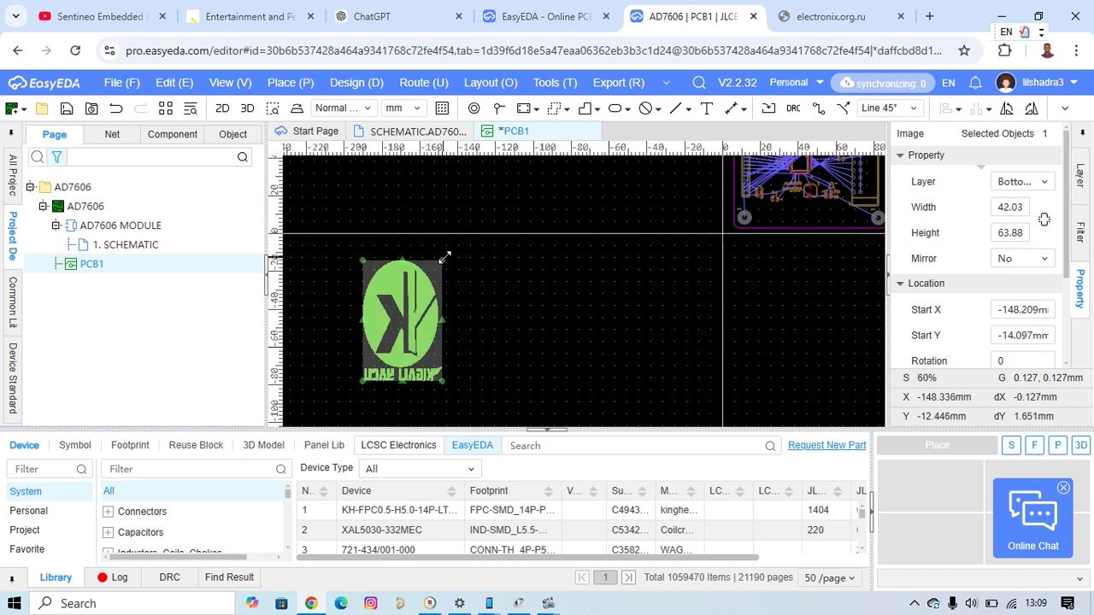
{"action": "left_click_drag", "start_coordinate": [450, 271], "coordinate": [457, 287]}
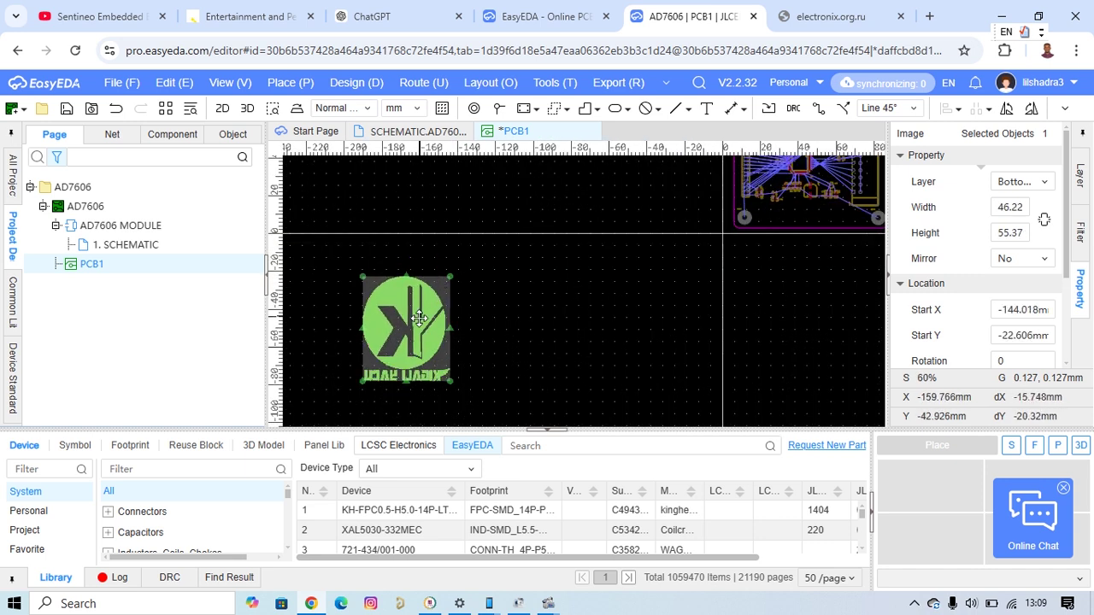
{"action": "left_click_drag", "start_coordinate": [425, 321], "coordinate": [785, 311]}
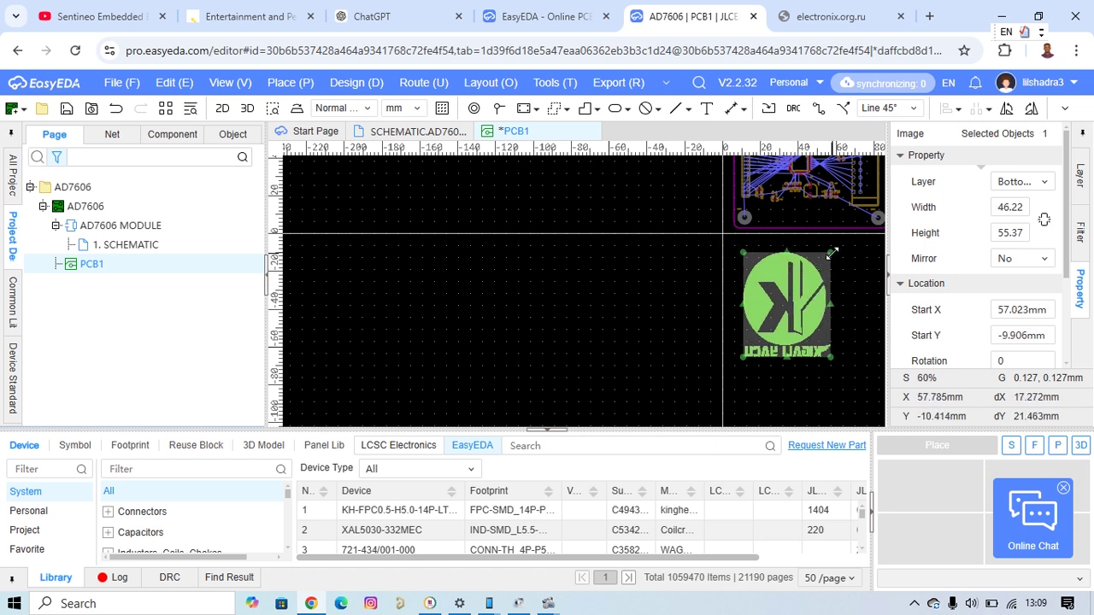
{"action": "left_click_drag", "start_coordinate": [820, 271], "coordinate": [795, 277]}
{"action": "right_click_drag", "start_coordinate": [848, 282], "coordinate": [619, 368]}
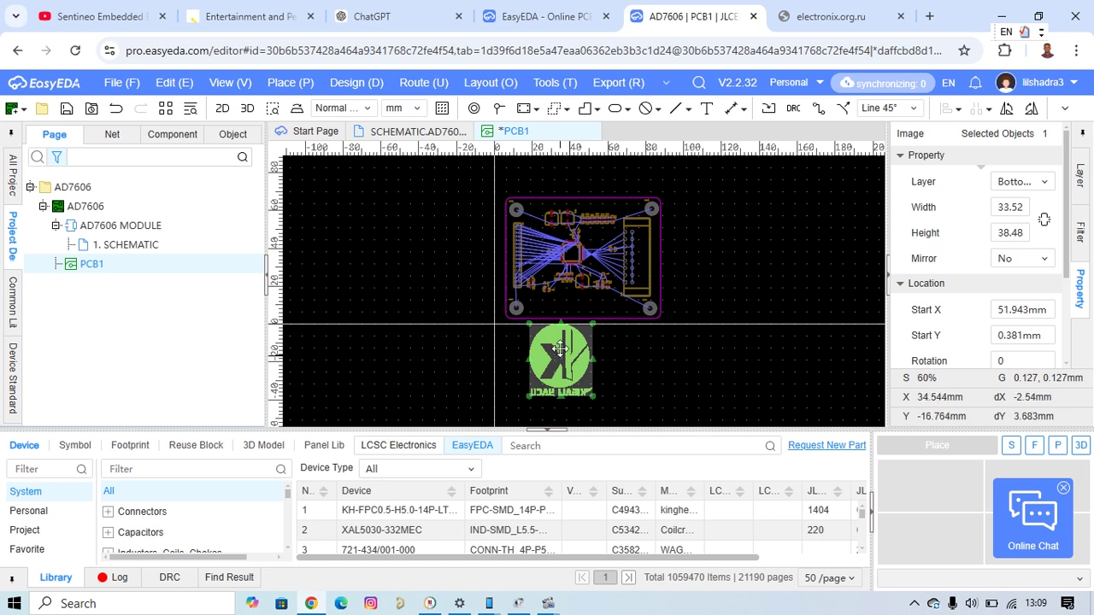
{"action": "left_click_drag", "start_coordinate": [561, 353], "coordinate": [583, 242]}
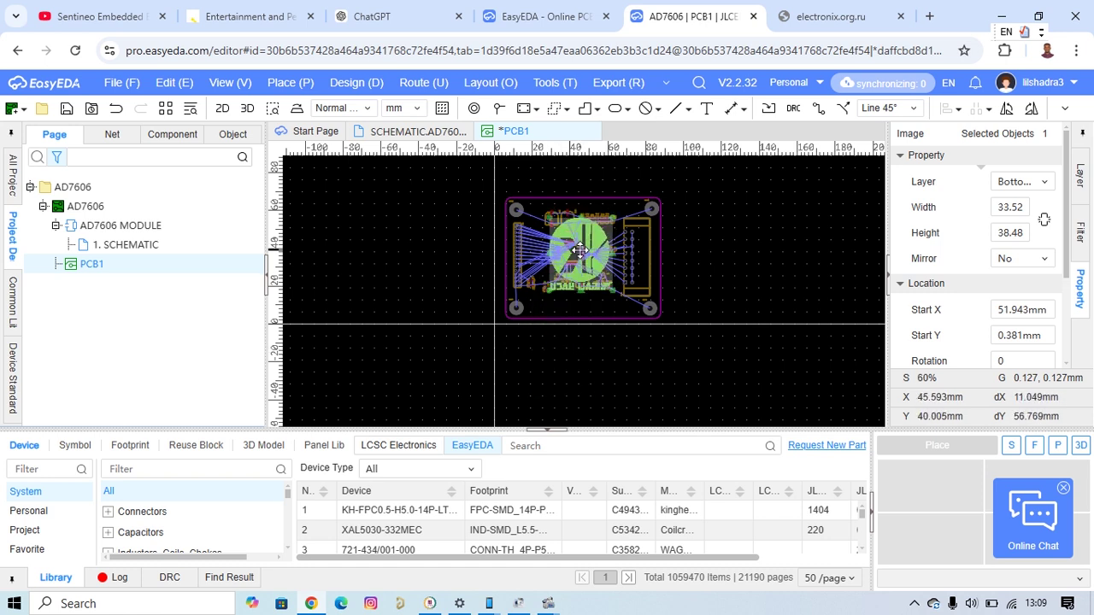
Copy the KIGALI YACU logo image with a reference point, then activate layer 3 Top Silkscreen.
{"action": "left_click", "coordinate": [730, 257]}
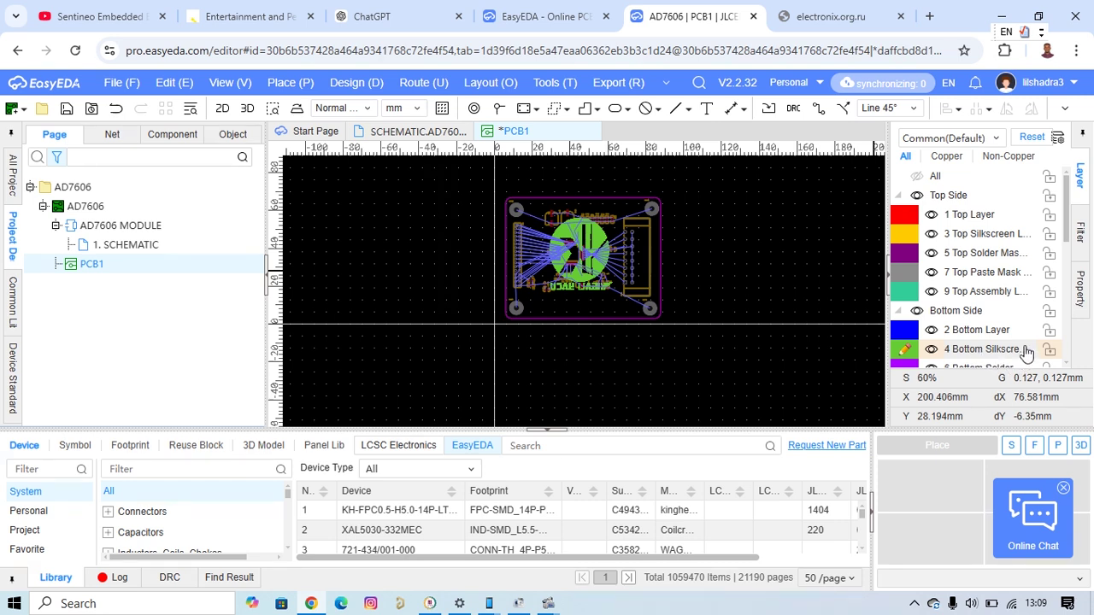
{"action": "left_click", "coordinate": [596, 234]}
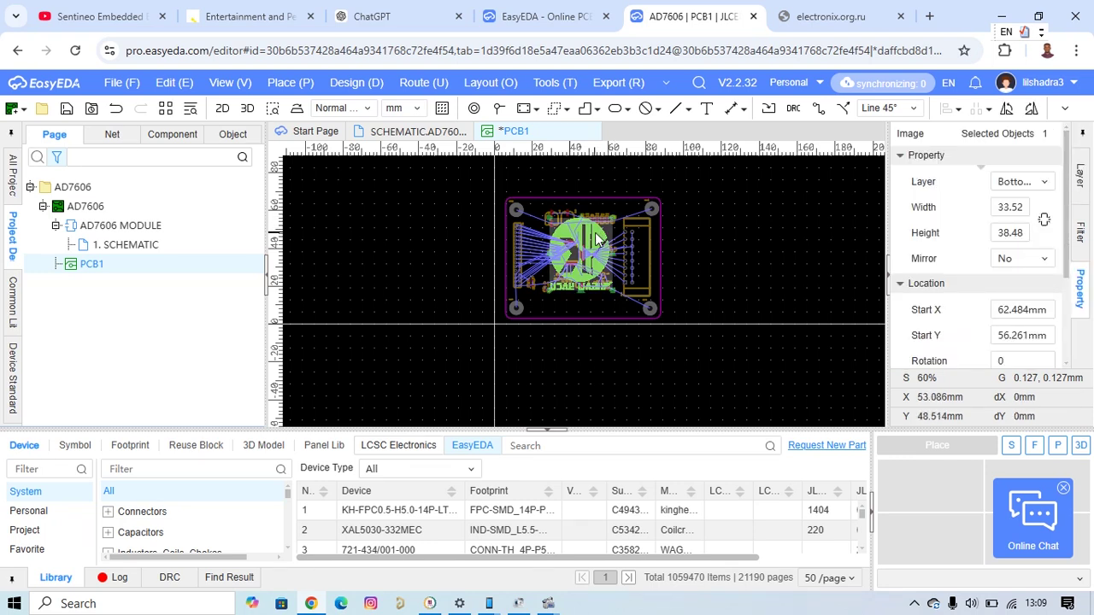
{"action": "right_click", "coordinate": [597, 241]}
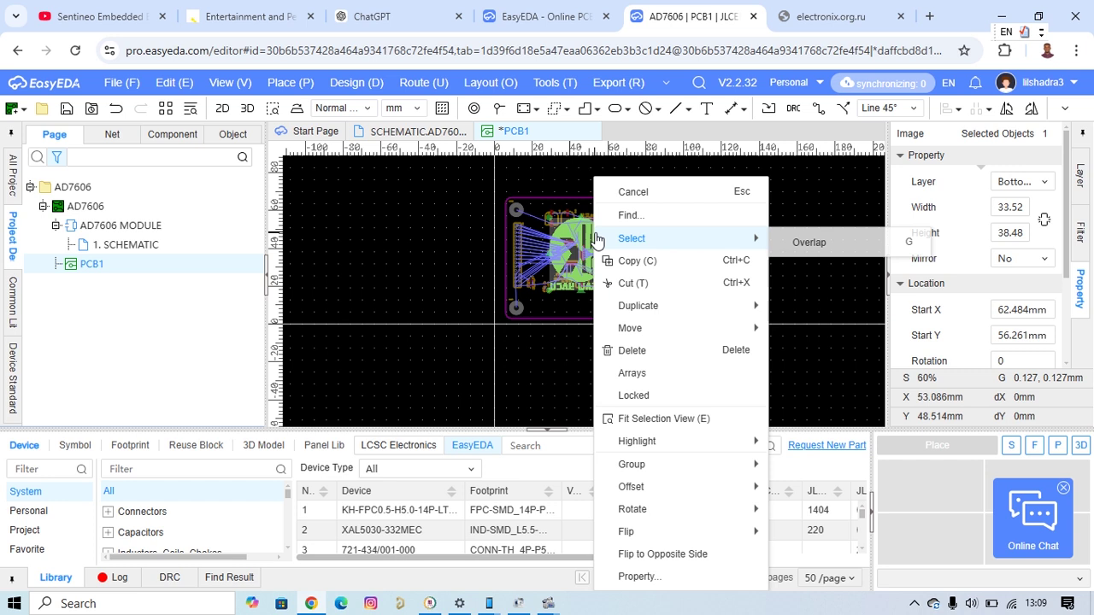
{"action": "left_click", "coordinate": [673, 265]}
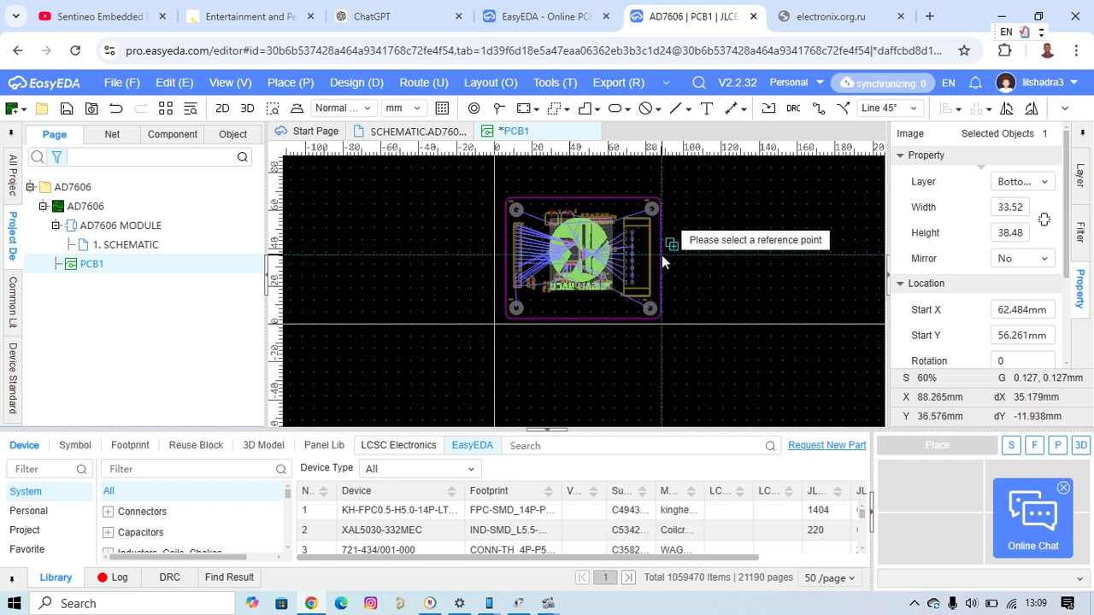
{"action": "left_click", "coordinate": [581, 256]}
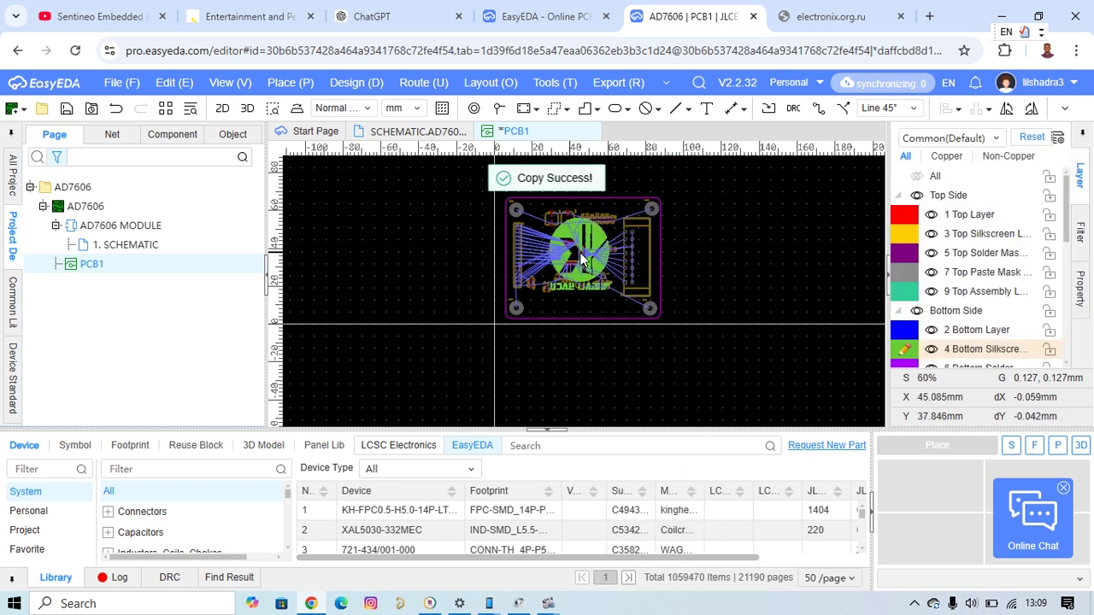
{"action": "right_click", "coordinate": [716, 215]}
{"action": "left_click", "coordinate": [970, 235]}
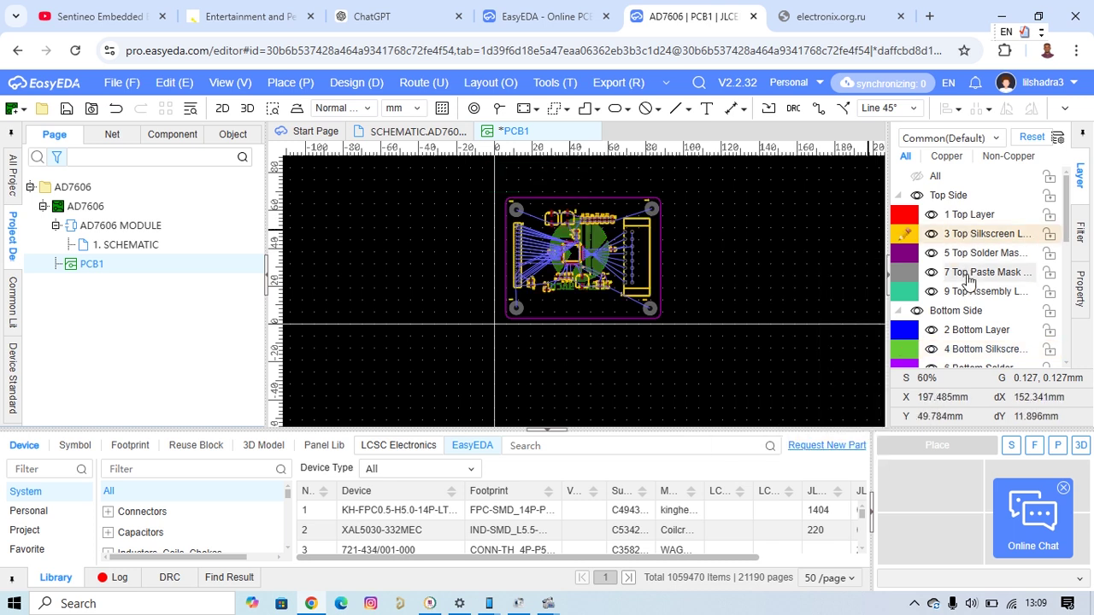
{"action": "right_click", "coordinate": [739, 236]}
{"action": "key", "text": "Escape"}
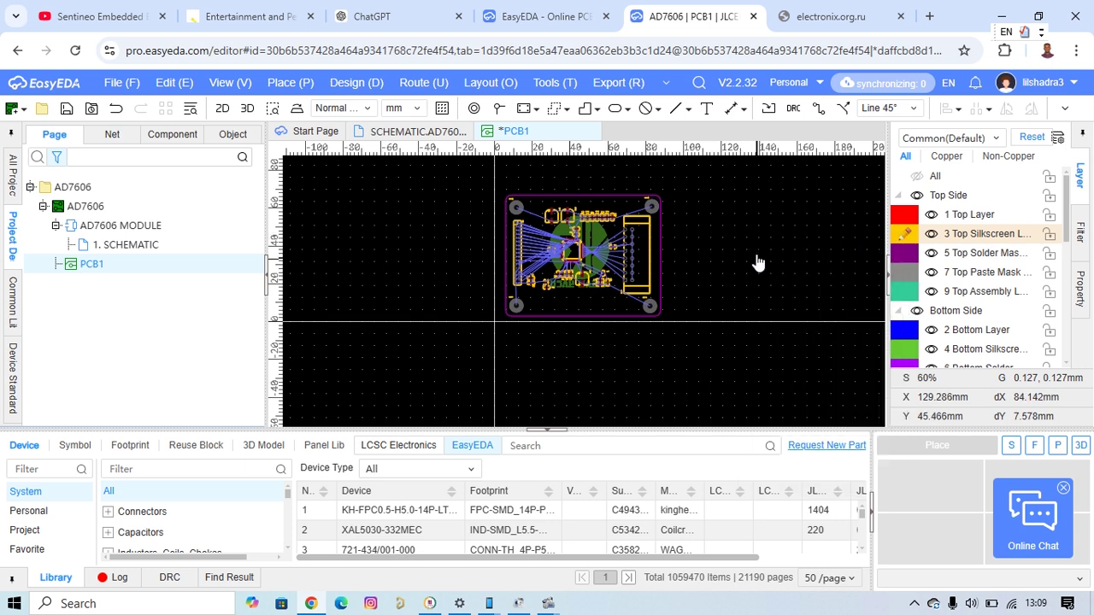
{"action": "right_click", "coordinate": [757, 262]}
{"action": "key", "text": "Escape"}
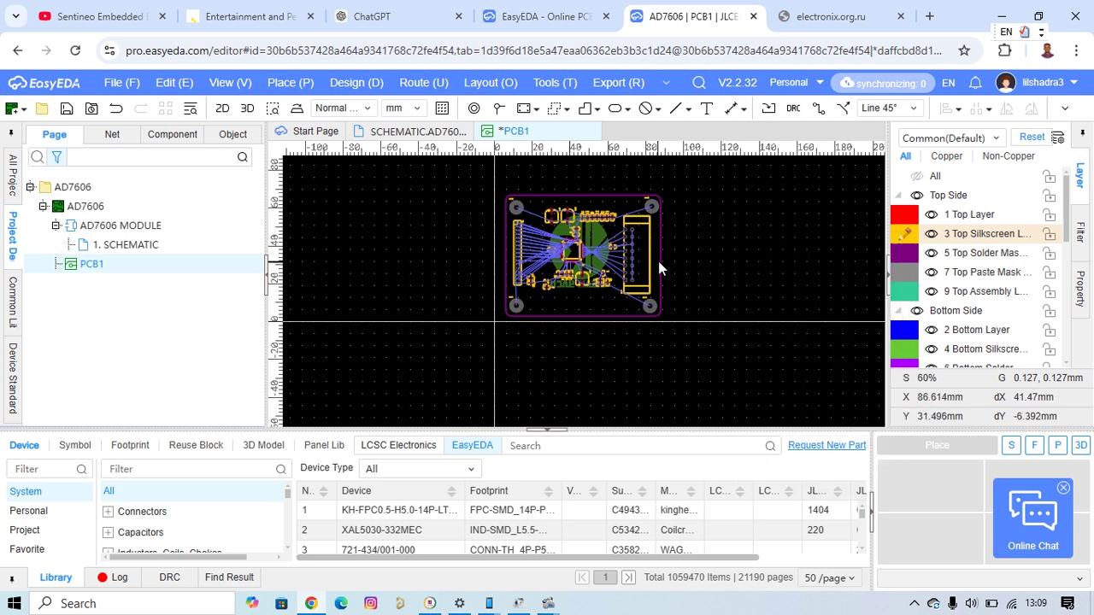
{"action": "right_click", "coordinate": [715, 231]}
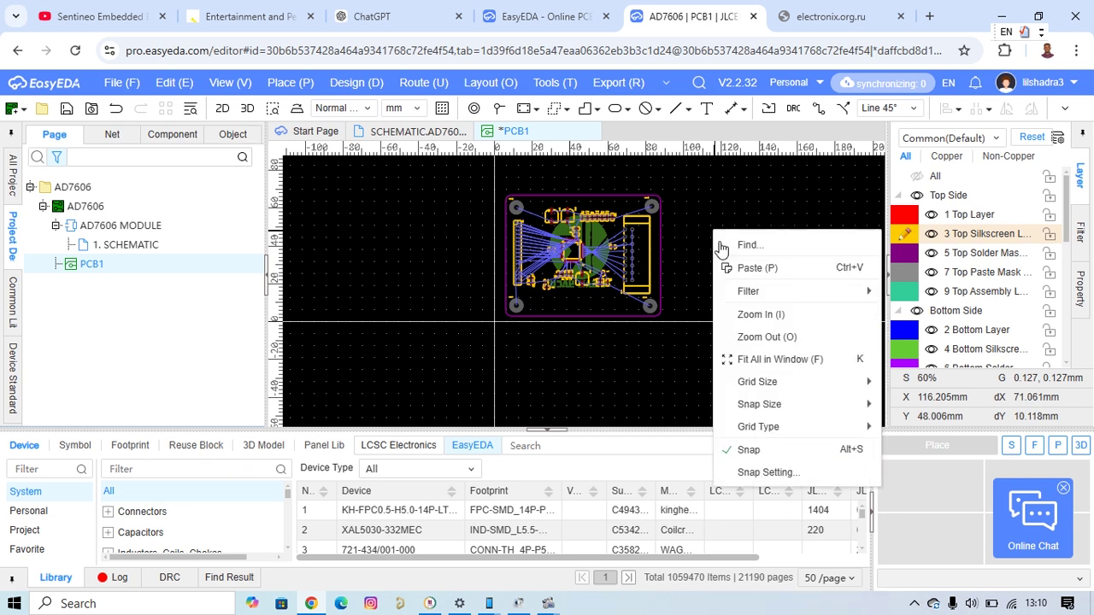
{"action": "left_click", "coordinate": [772, 272]}
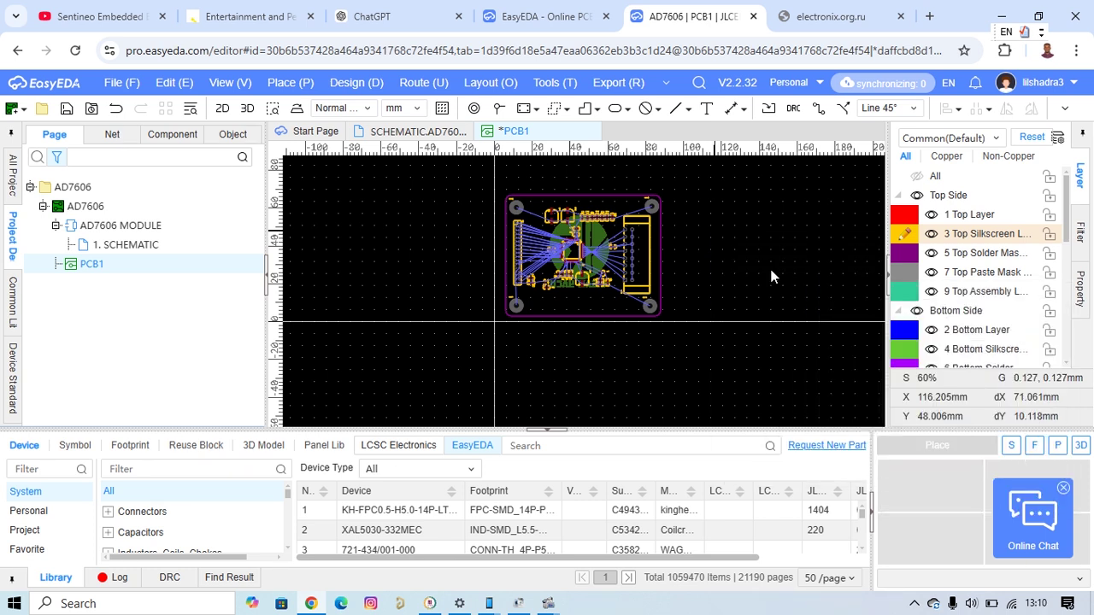
{"action": "left_click", "coordinate": [601, 242]}
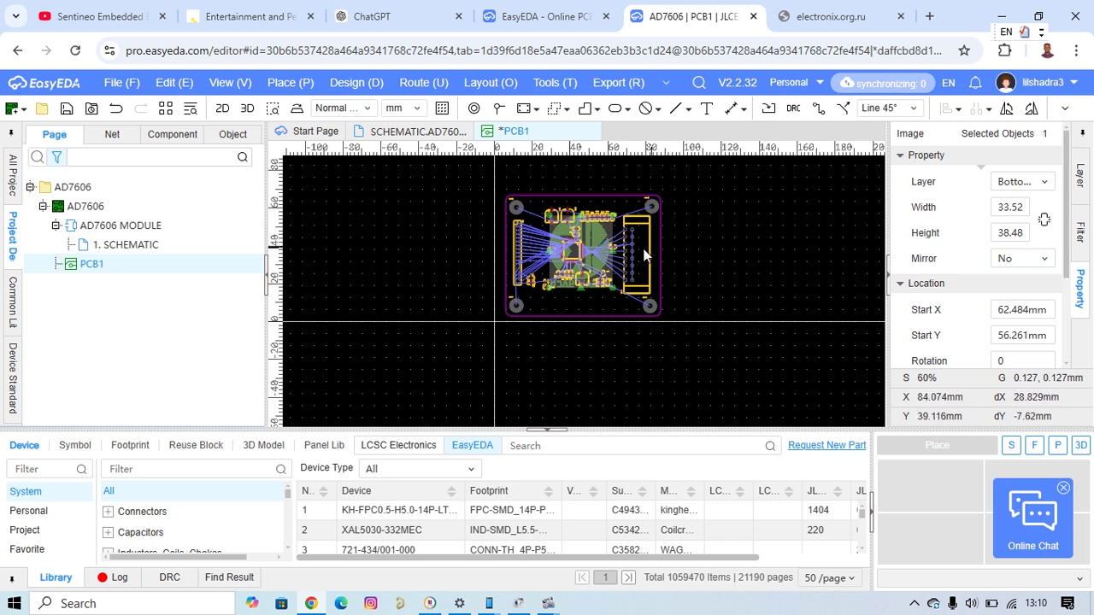
{"action": "right_click", "coordinate": [741, 230]}
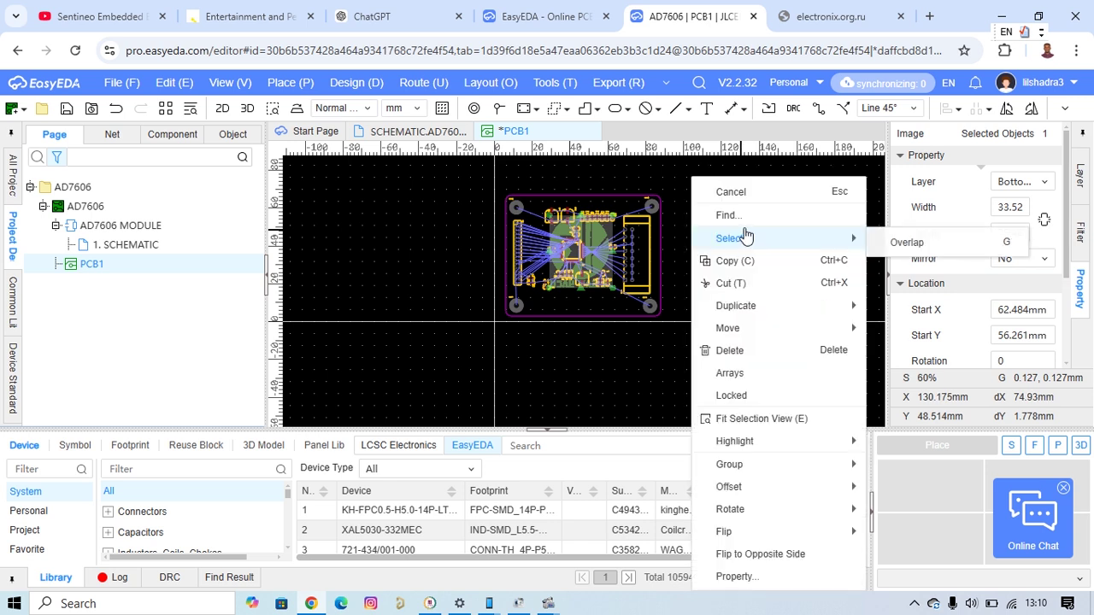
{"action": "left_click", "coordinate": [674, 262]}
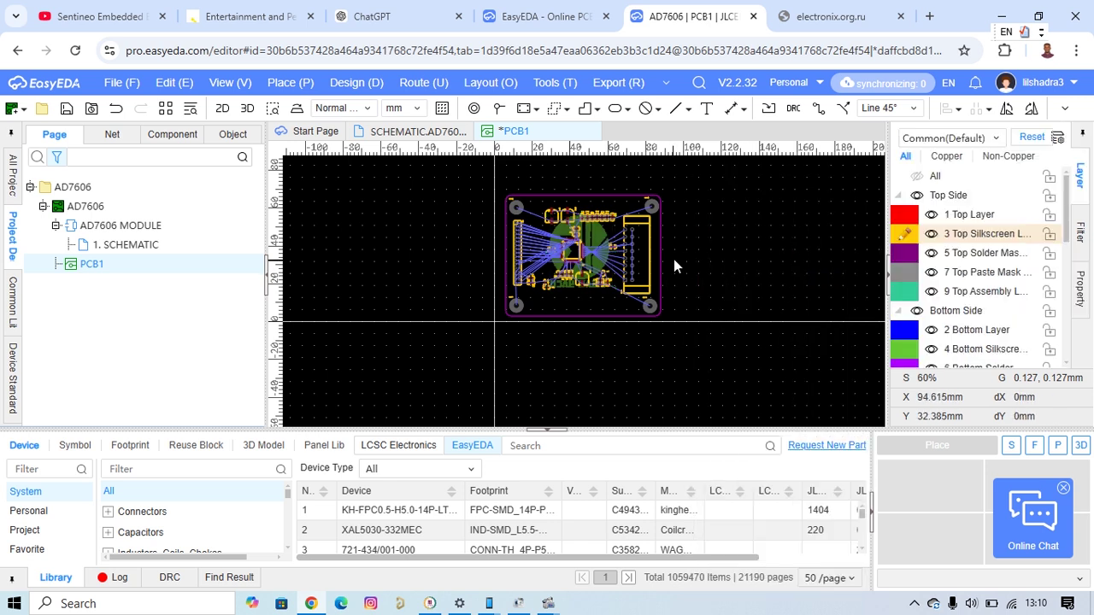
{"action": "left_click", "coordinate": [597, 236]}
{"action": "key", "text": "ctrl+c"}
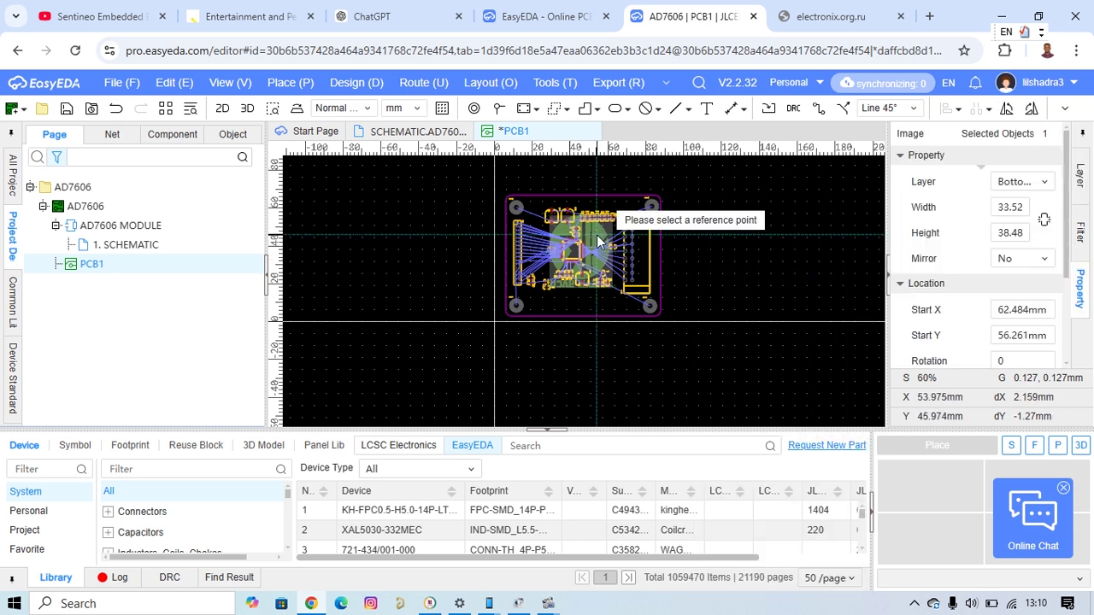
{"action": "left_click", "coordinate": [588, 241]}
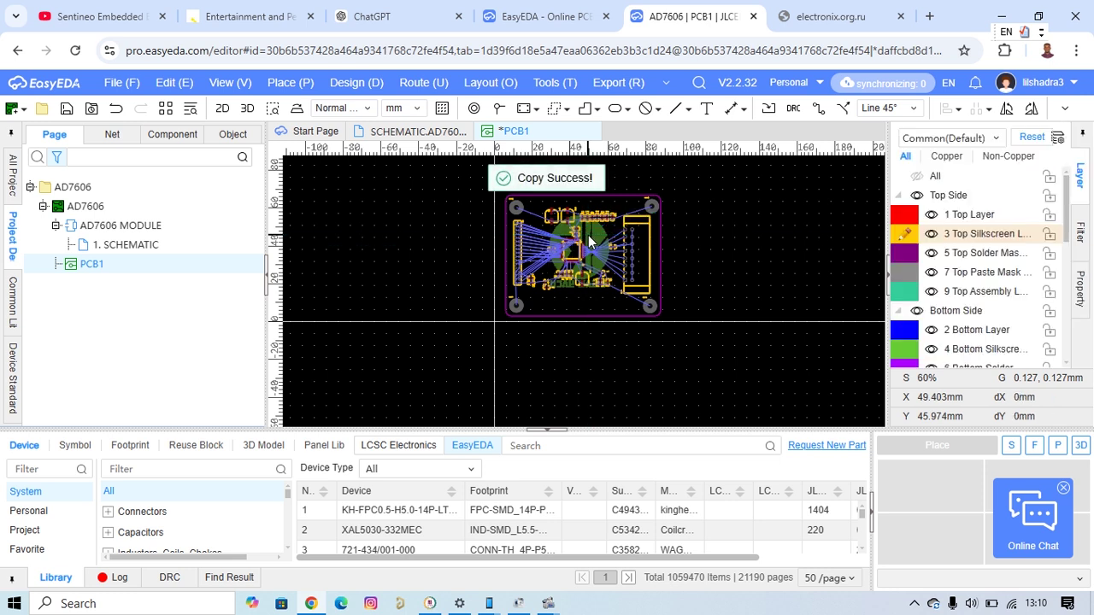
{"action": "key", "text": "ctrl+v"}
{"action": "left_click", "coordinate": [719, 243]}
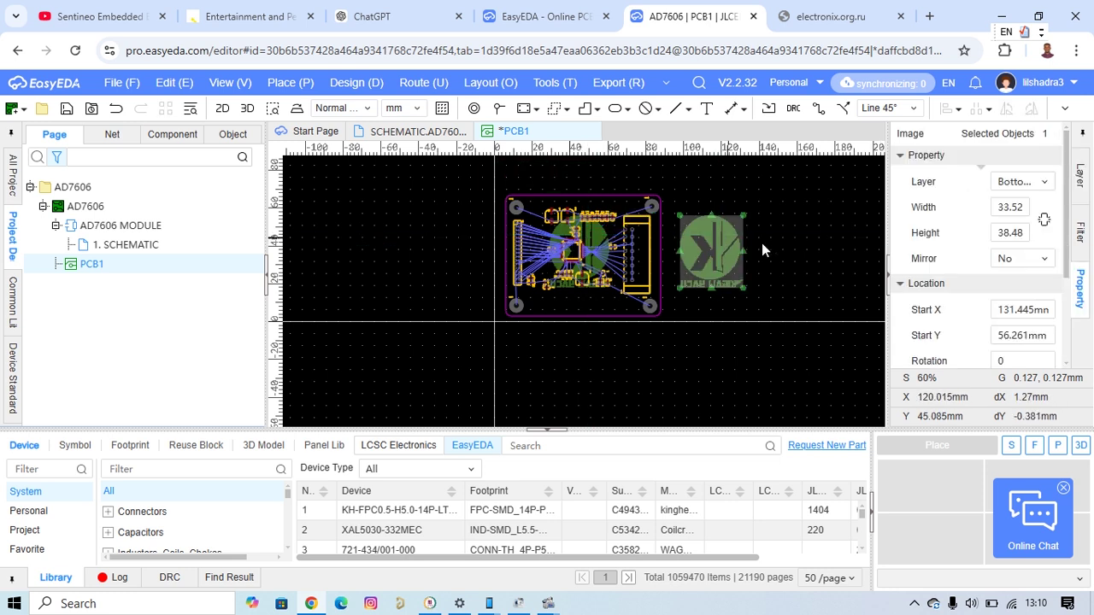
{"action": "left_click", "coordinate": [778, 232]}
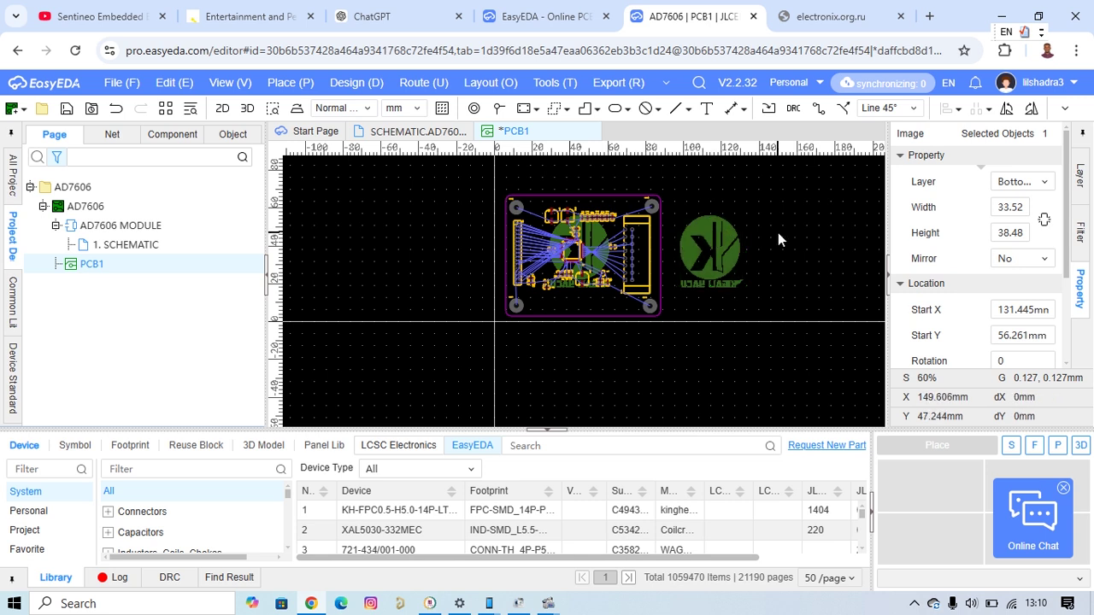
{"action": "right_click", "coordinate": [775, 235]}
{"action": "left_click", "coordinate": [745, 209]}
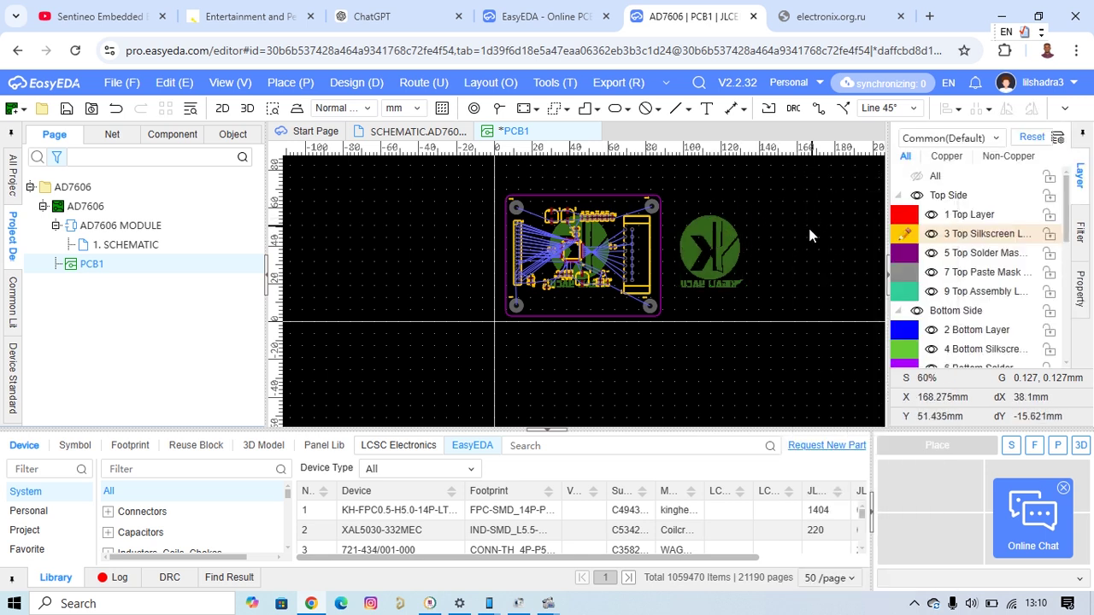
{"action": "mouse_move", "coordinate": [723, 245]}
{"action": "left_mouse_down"}
{"action": "mouse_move", "coordinate": [598, 246]}
{"action": "mouse_move", "coordinate": [720, 246]}
{"action": "left_mouse_up"}
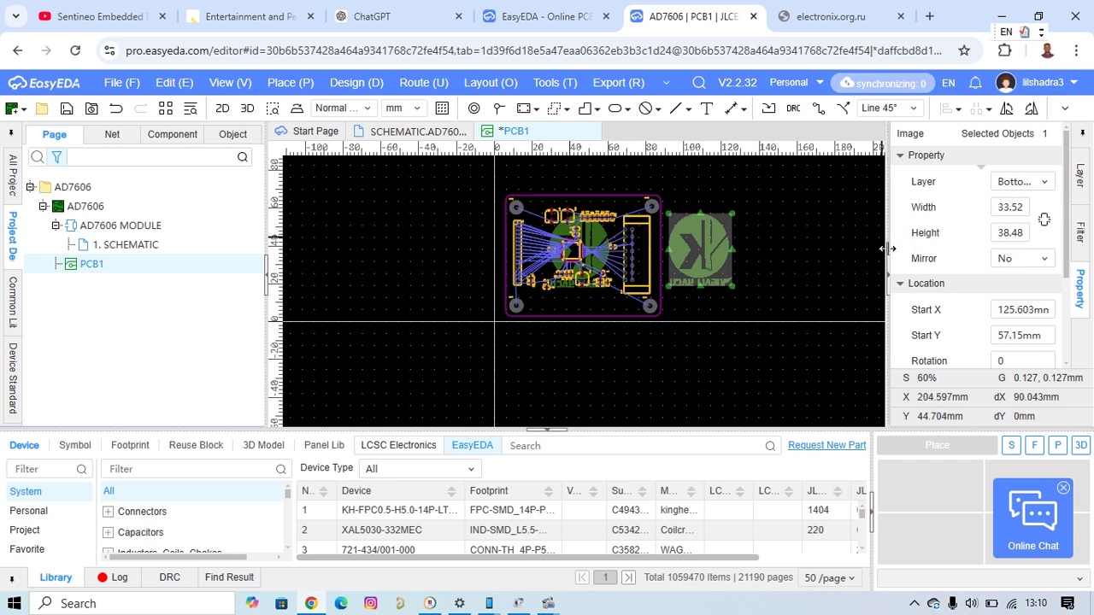
{"action": "left_click", "coordinate": [815, 215]}
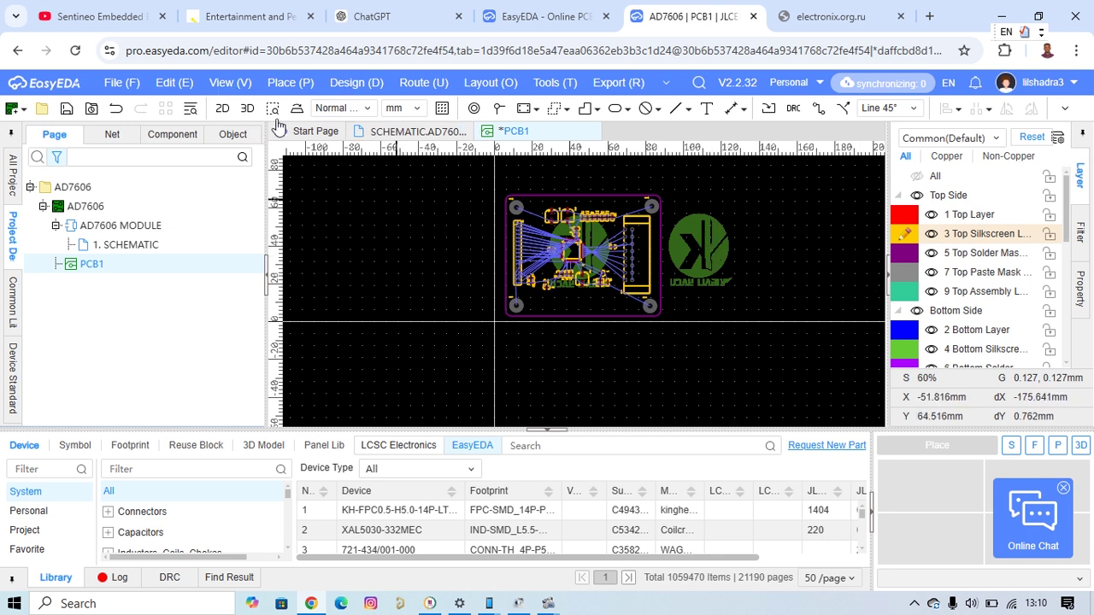
{"action": "left_click", "coordinate": [694, 226]}
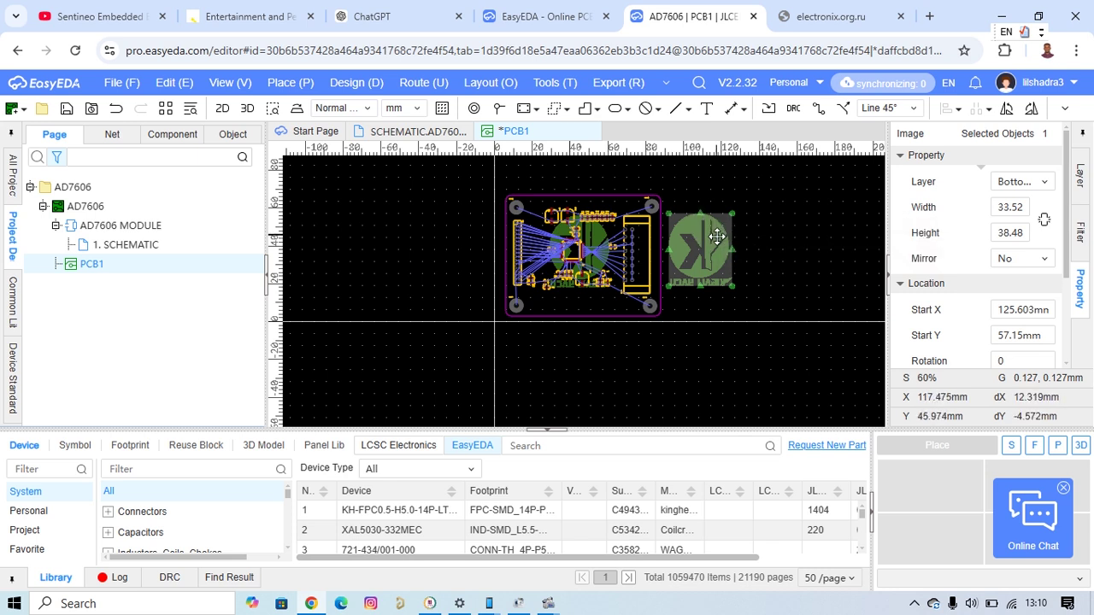
{"action": "key", "text": "Delete"}
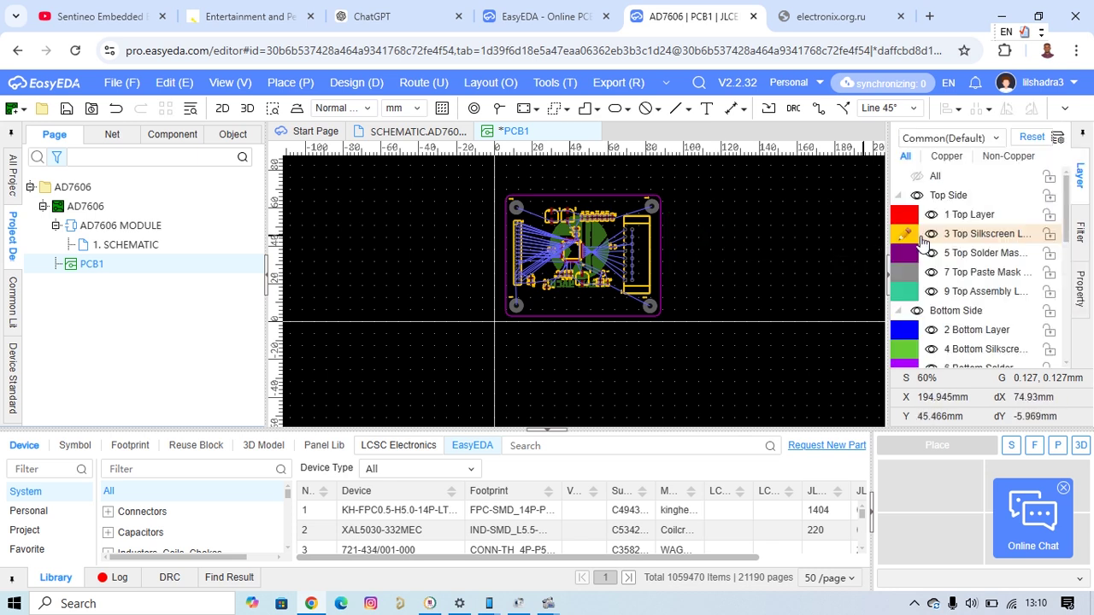
Re-import KIGALI YACU.png as an image at full size, 138.43 × 145.288 mm.
{"action": "left_click", "coordinate": [127, 89]}
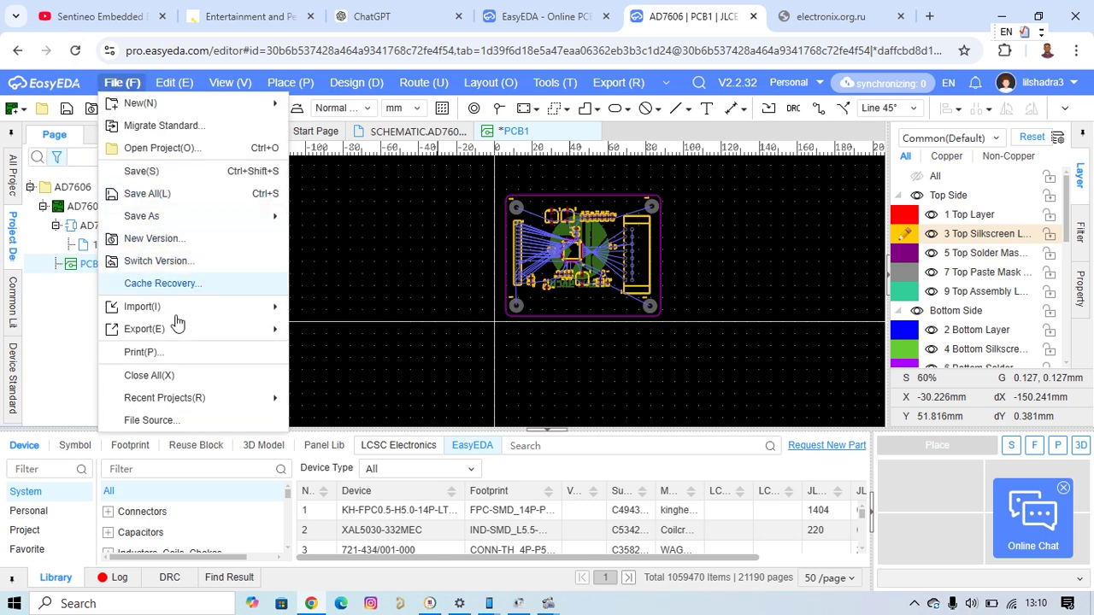
{"action": "mouse_move", "coordinate": [180, 318]}
{"action": "left_click", "coordinate": [330, 328]}
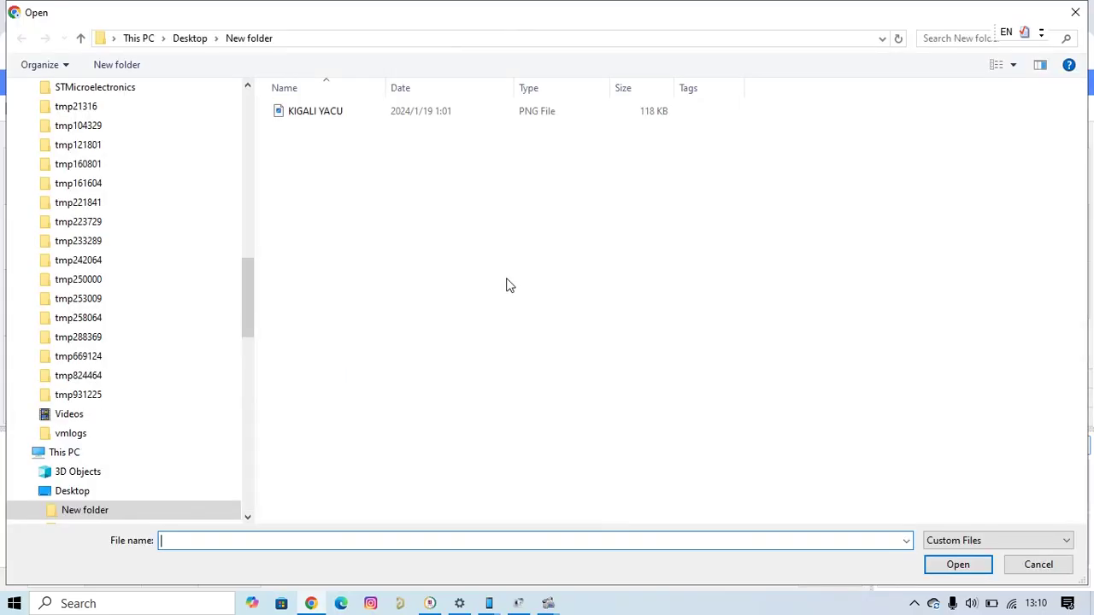
{"action": "left_click", "coordinate": [336, 114]}
{"action": "left_click", "coordinate": [957, 566]}
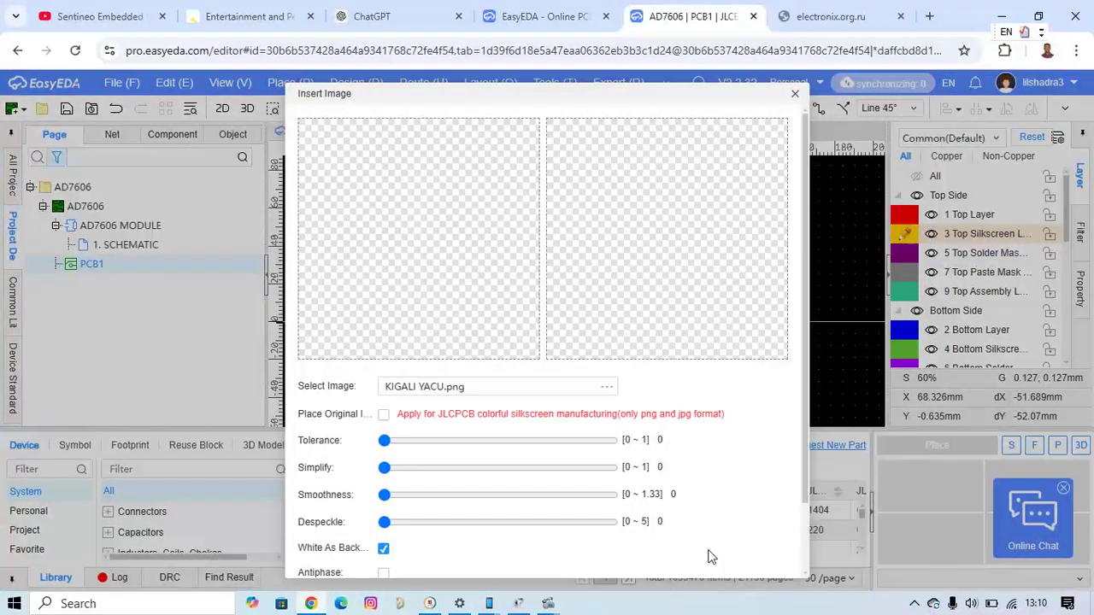
{"action": "scroll", "coordinate": [807, 295], "scroll_direction": "down", "scroll_amount": 1}
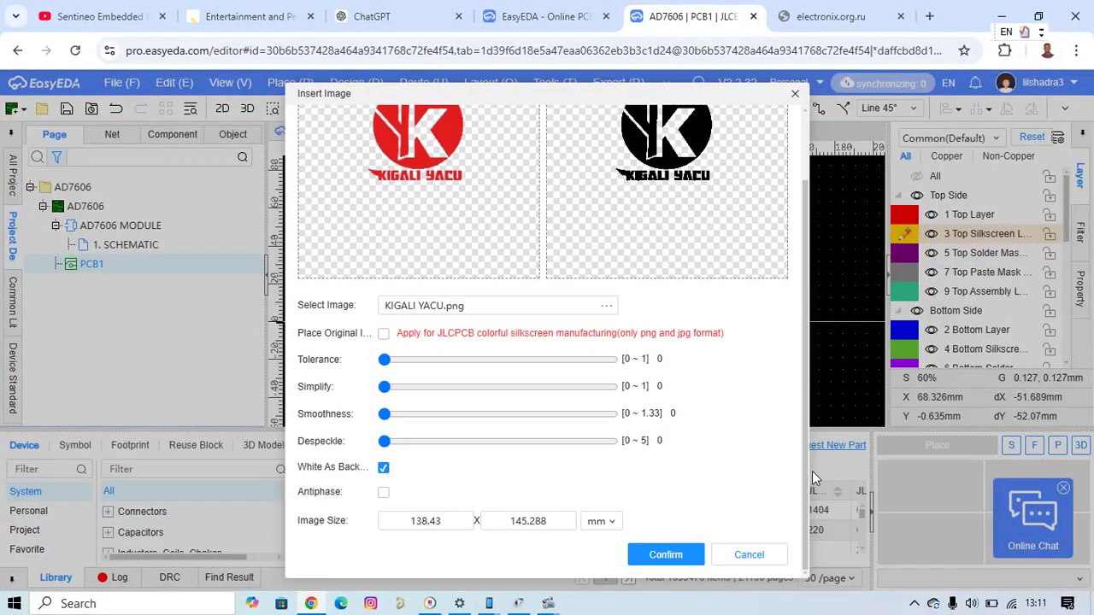
{"action": "left_click", "coordinate": [665, 555]}
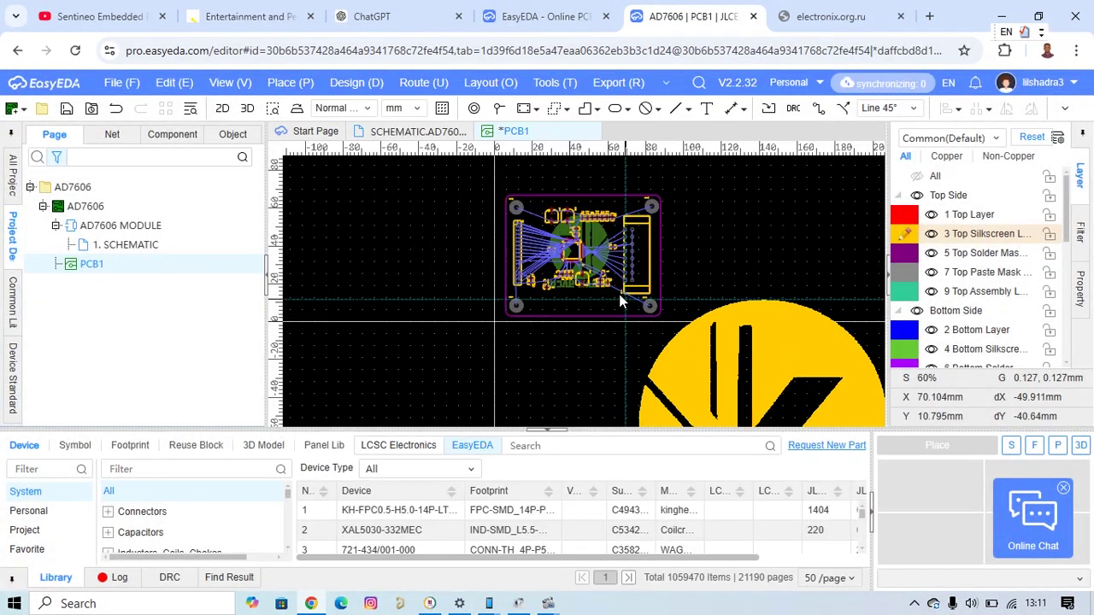
Place the re-imported logo and shrink it to a small 13.08 × 12.19 mm badge.
{"action": "scroll", "coordinate": [653, 252], "scroll_direction": "down", "scroll_amount": 4}
{"action": "scroll", "coordinate": [656, 248], "scroll_direction": "up", "scroll_amount": 7}
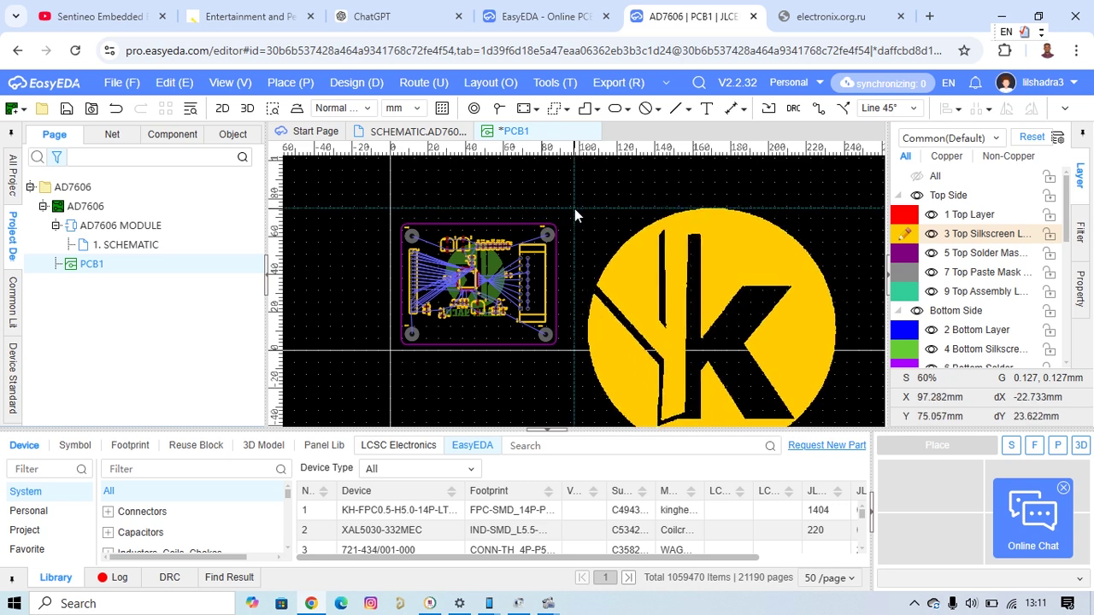
{"action": "left_click", "coordinate": [576, 226]}
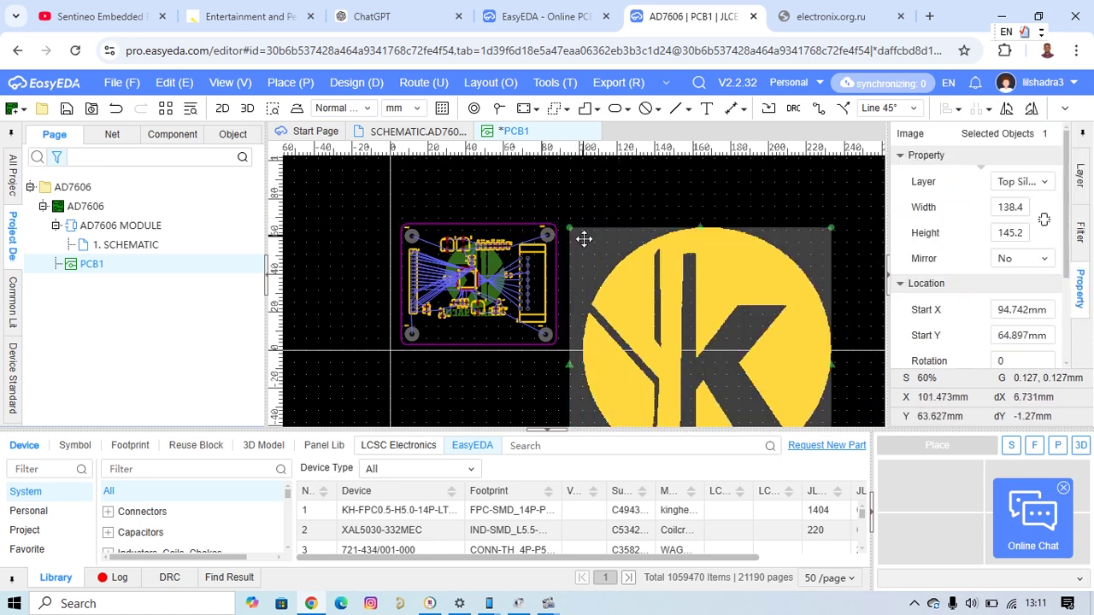
{"action": "left_click_drag", "start_coordinate": [566, 223], "coordinate": [724, 381]}
{"action": "left_click_drag", "start_coordinate": [784, 404], "coordinate": [705, 253]}
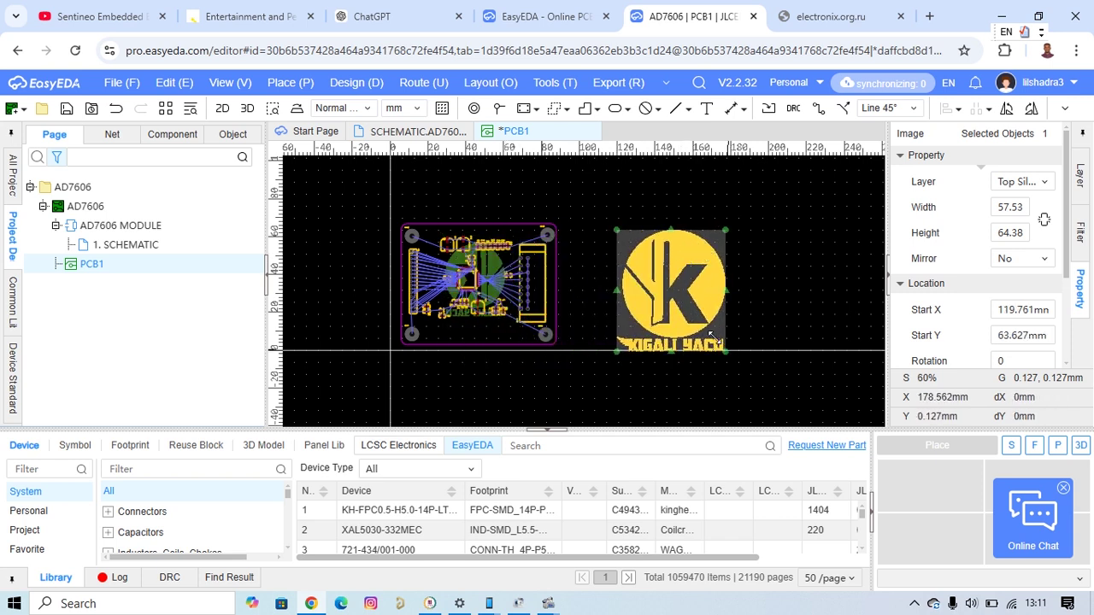
{"action": "left_click_drag", "start_coordinate": [711, 336], "coordinate": [652, 275]}
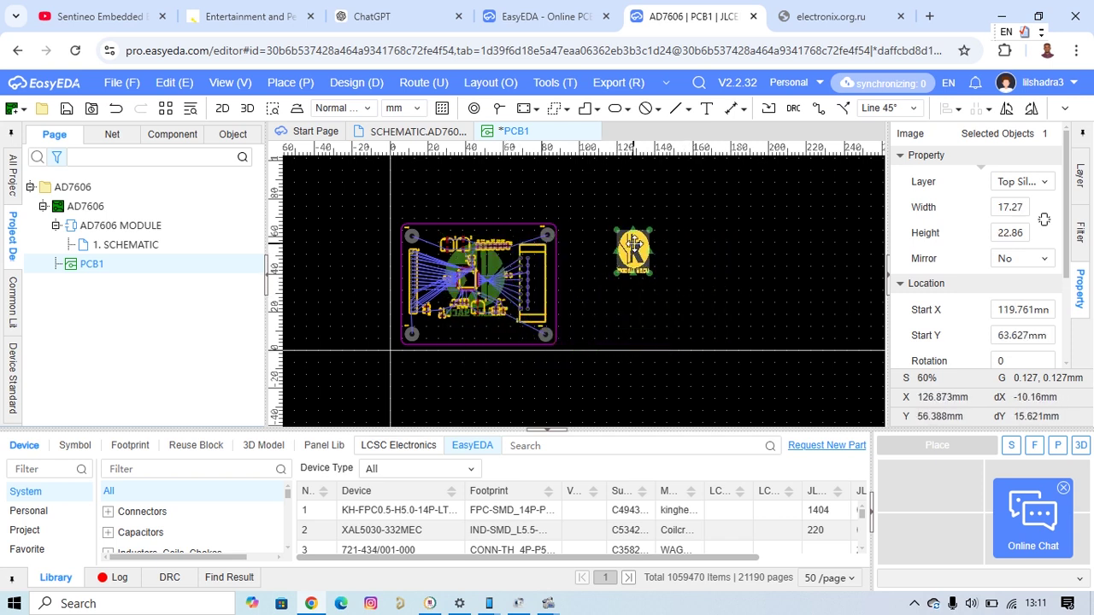
{"action": "left_click_drag", "start_coordinate": [650, 229], "coordinate": [474, 329]}
Nudge the small logo into place just above the board's bottom edge and deselect it.
{"action": "scroll", "coordinate": [586, 293], "scroll_direction": "up", "scroll_amount": 3}
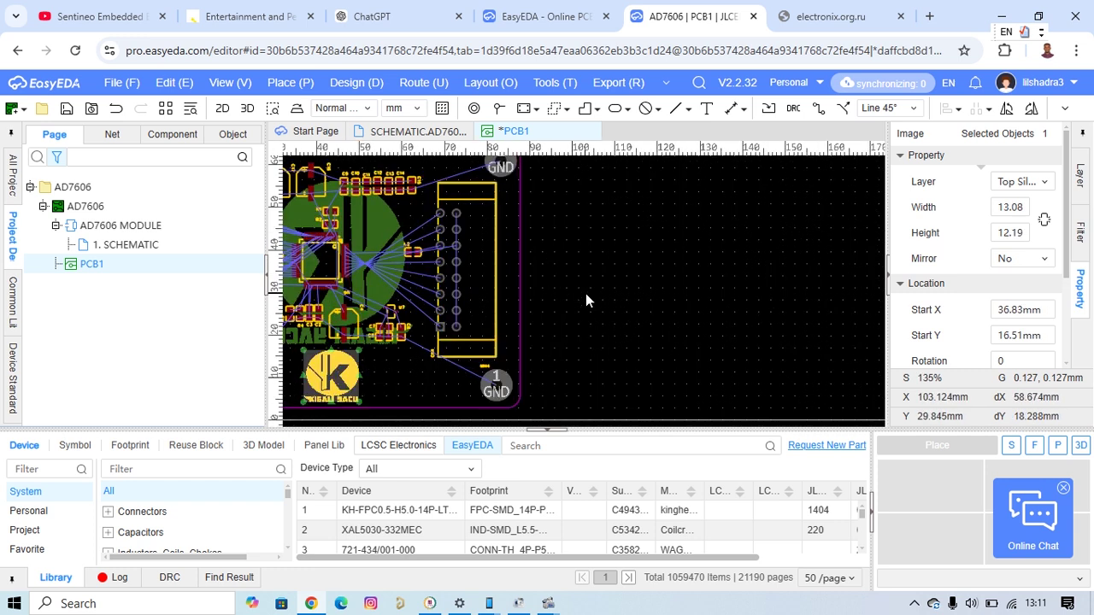
{"action": "right_click_drag", "start_coordinate": [429, 370], "coordinate": [674, 357]}
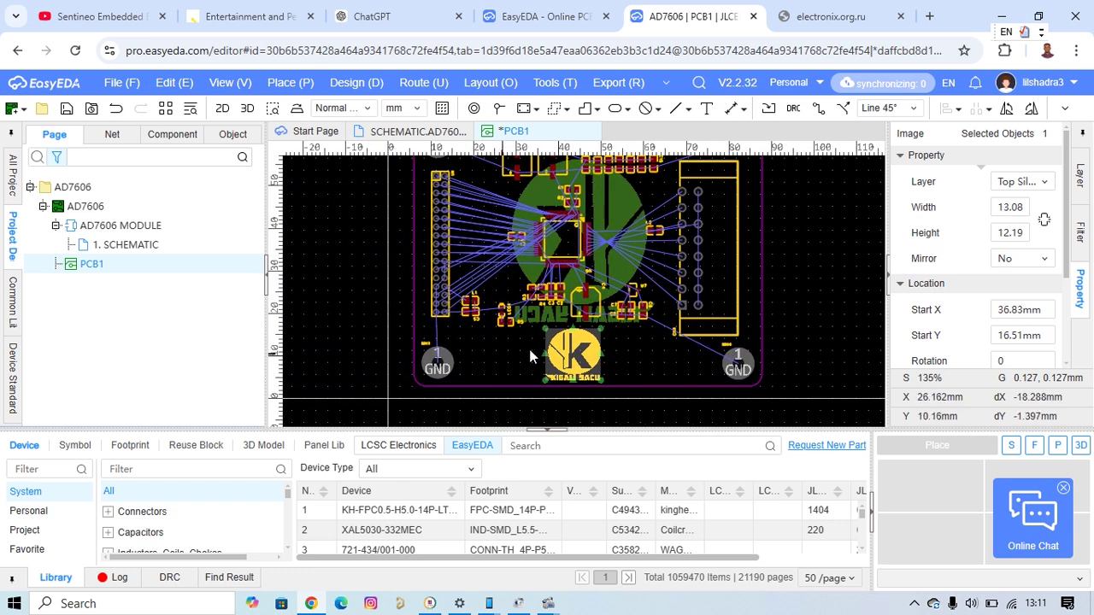
{"action": "left_click_drag", "start_coordinate": [569, 345], "coordinate": [559, 344]}
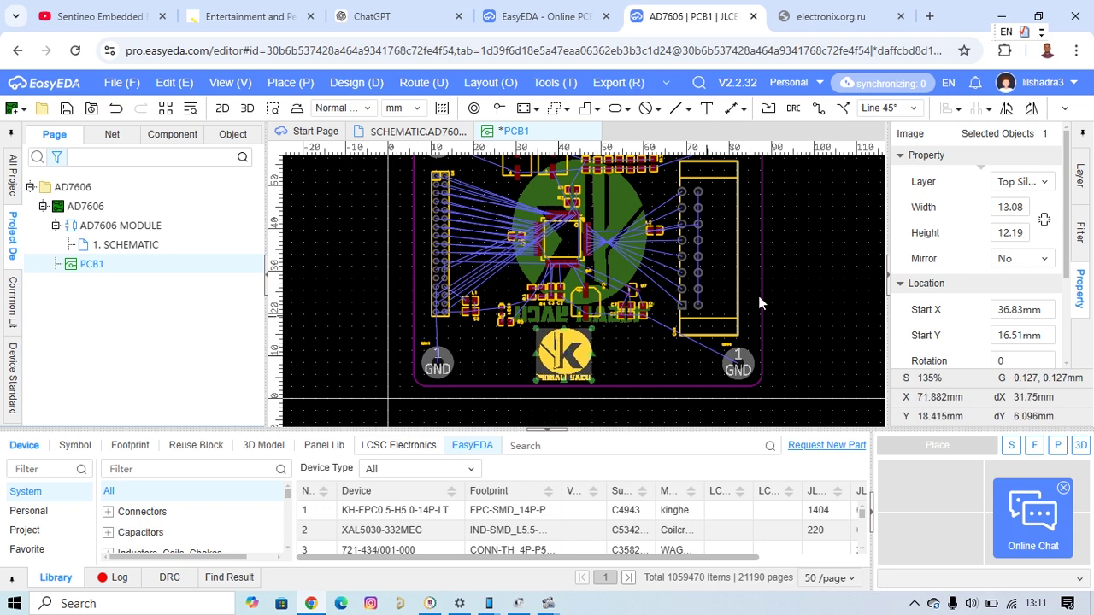
{"action": "left_click", "coordinate": [821, 253]}
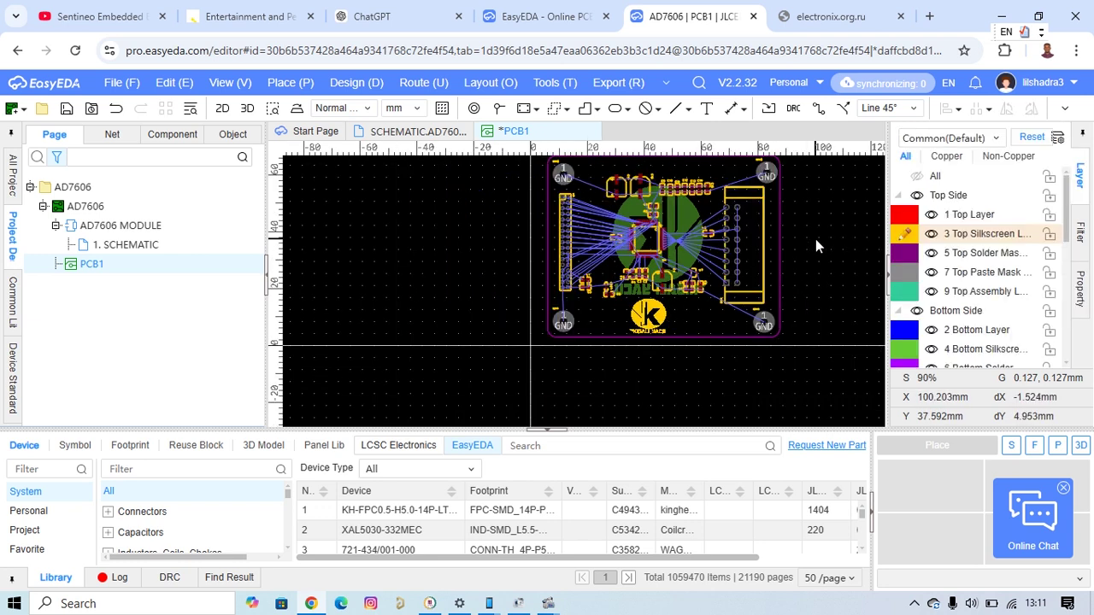
{"action": "scroll", "coordinate": [814, 217], "scroll_direction": "down", "scroll_amount": 2}
{"action": "right_click_drag", "start_coordinate": [814, 217], "coordinate": [715, 247]}
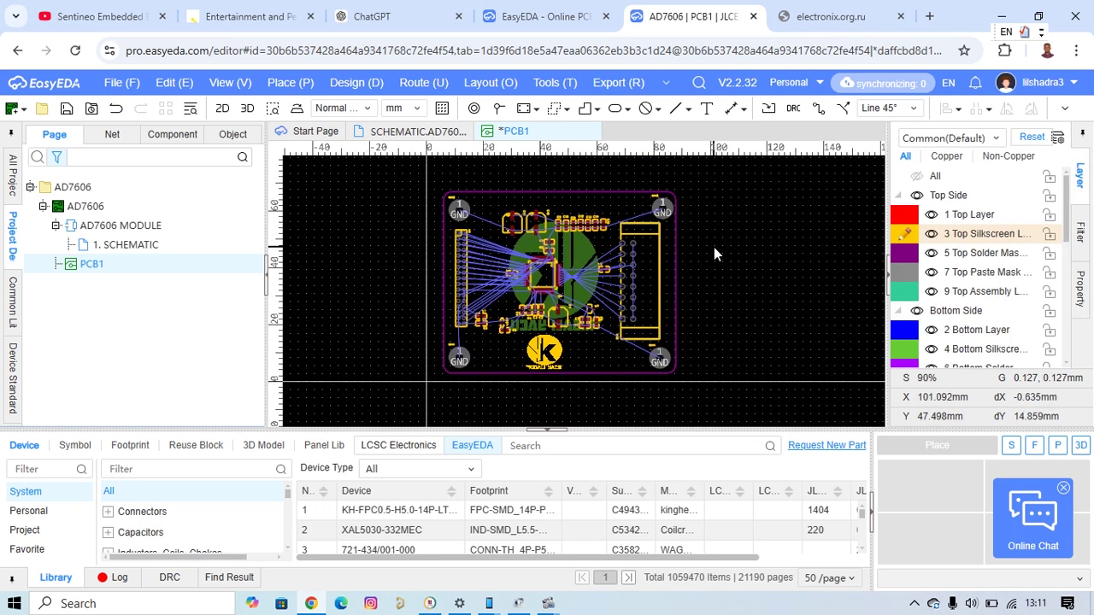
Add the author's username as a text label along the board's top edge.
{"action": "left_click", "coordinate": [709, 111]}
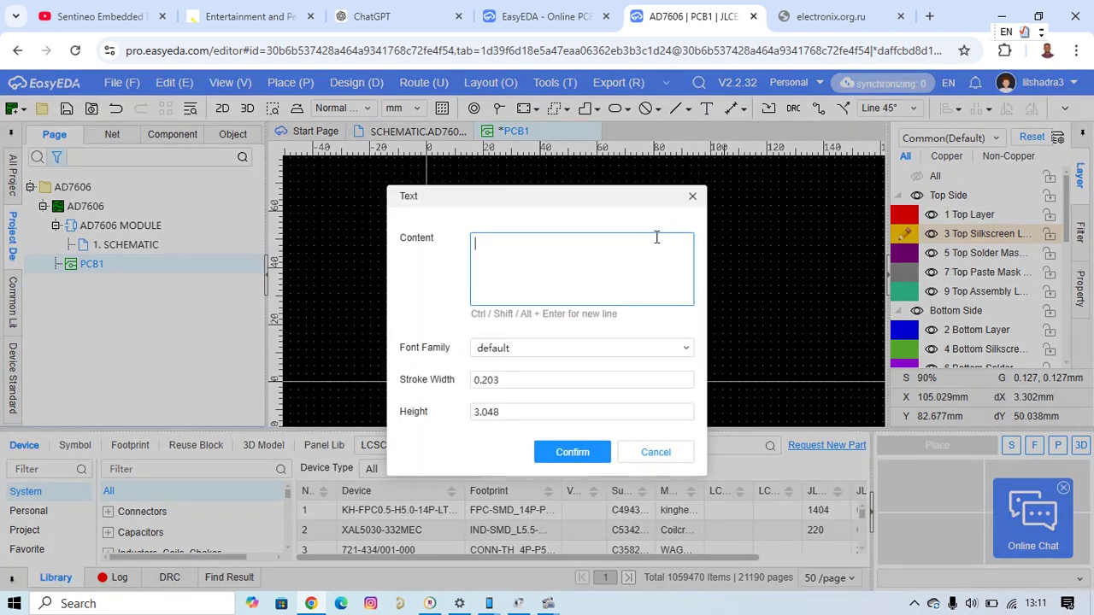
{"action": "type", "text": "hshadra"}
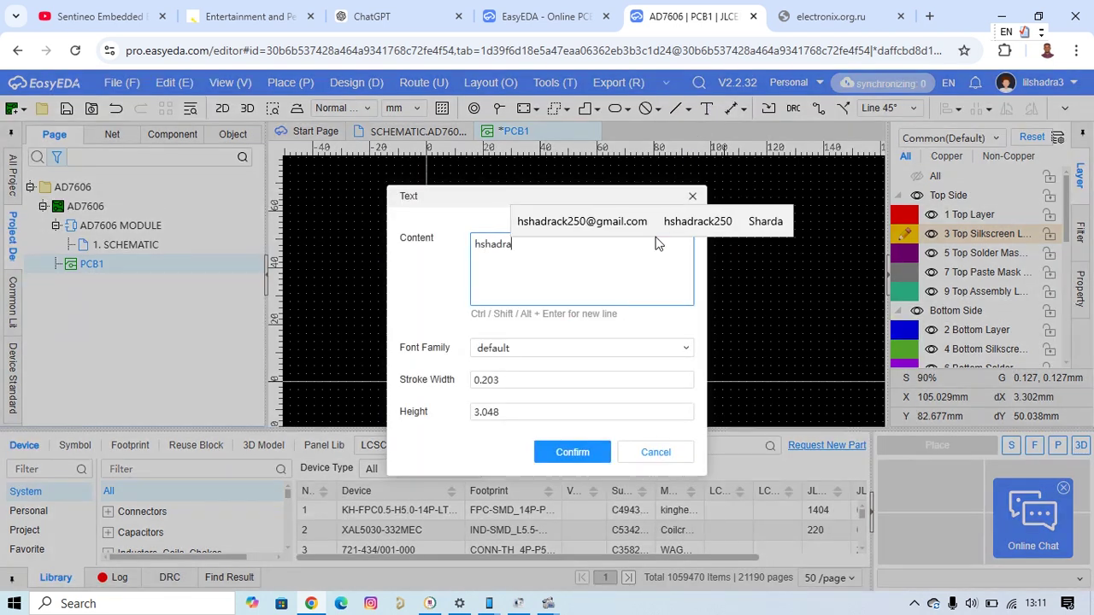
{"action": "left_click", "coordinate": [713, 226]}
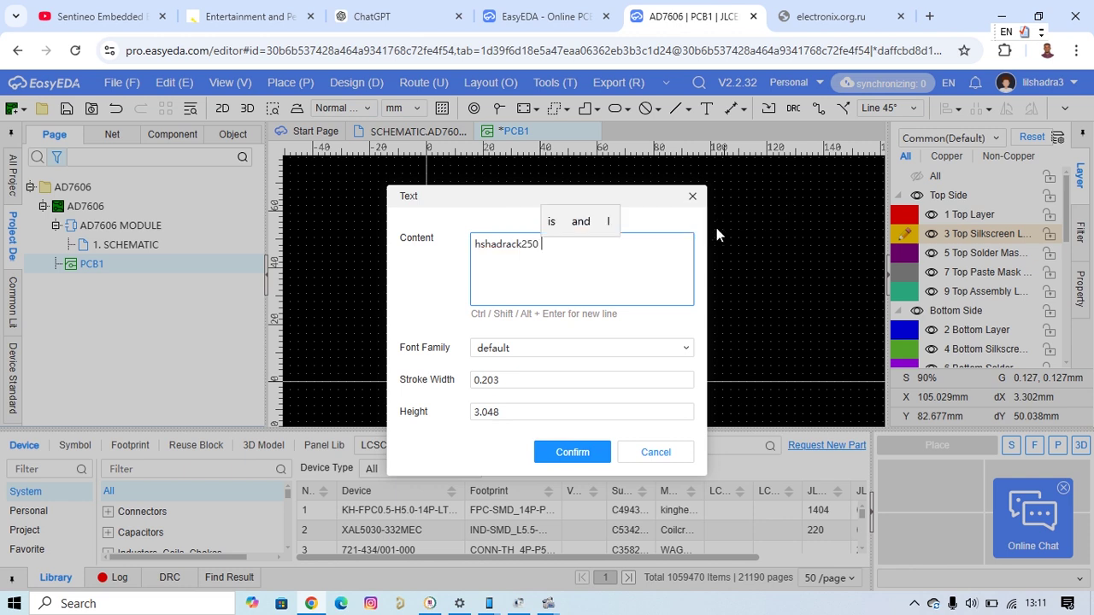
{"action": "left_click", "coordinate": [571, 452]}
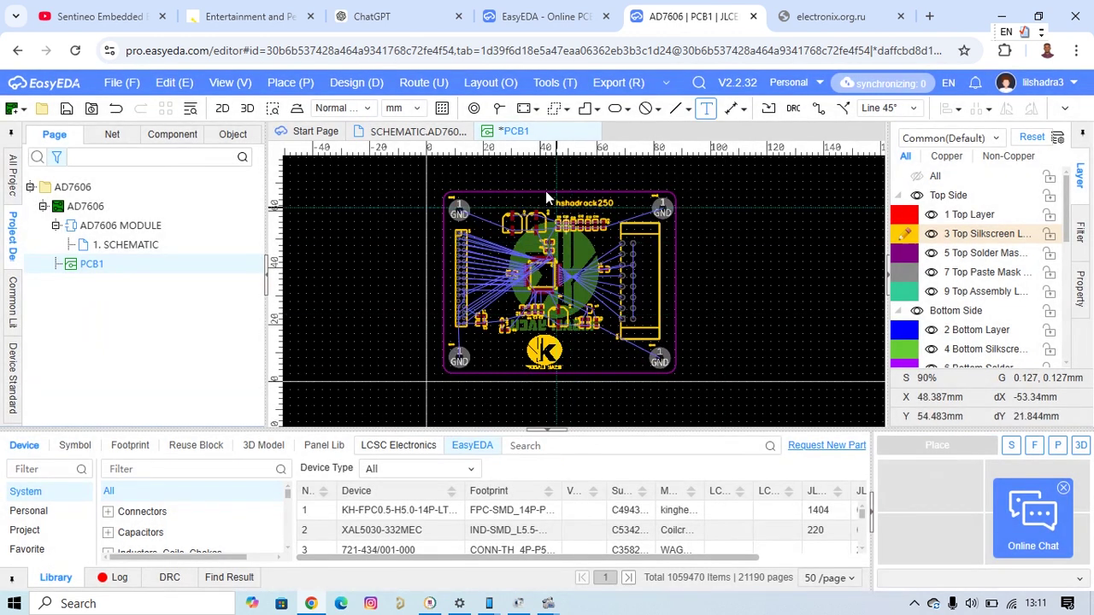
{"action": "left_click", "coordinate": [526, 215]}
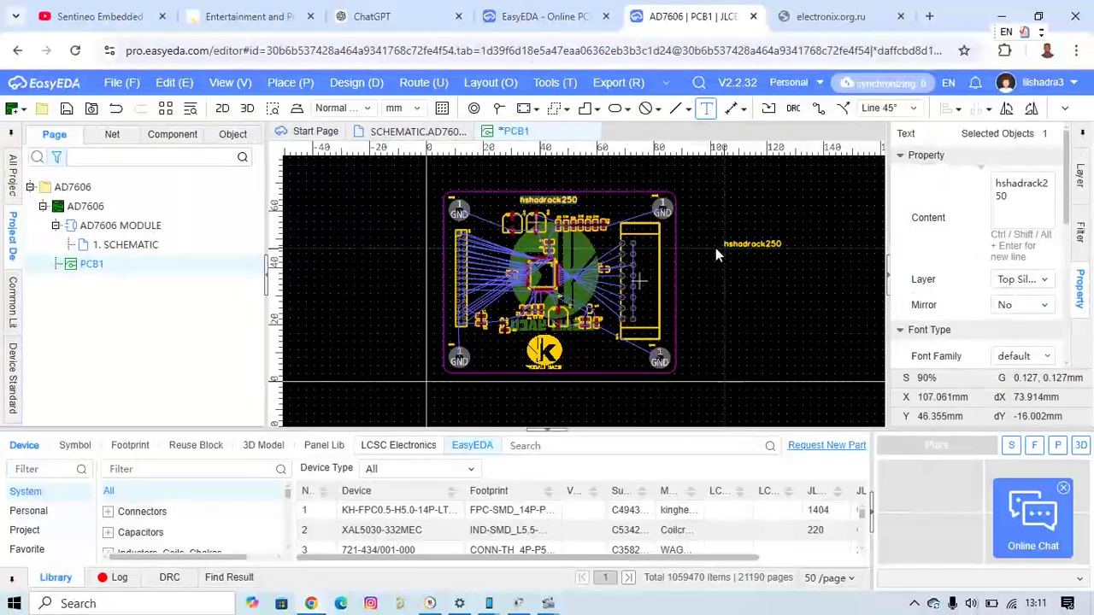
Add a 'version 1.1' text label beside the logo on the top silkscreen.
{"action": "left_click", "coordinate": [707, 108]}
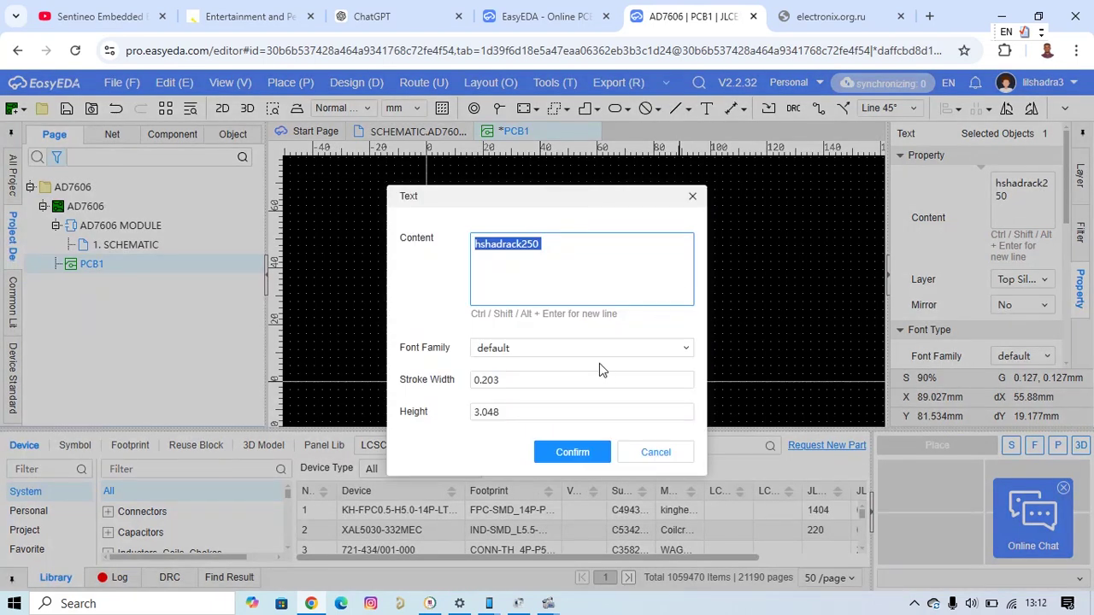
{"action": "type", "text": "v"}
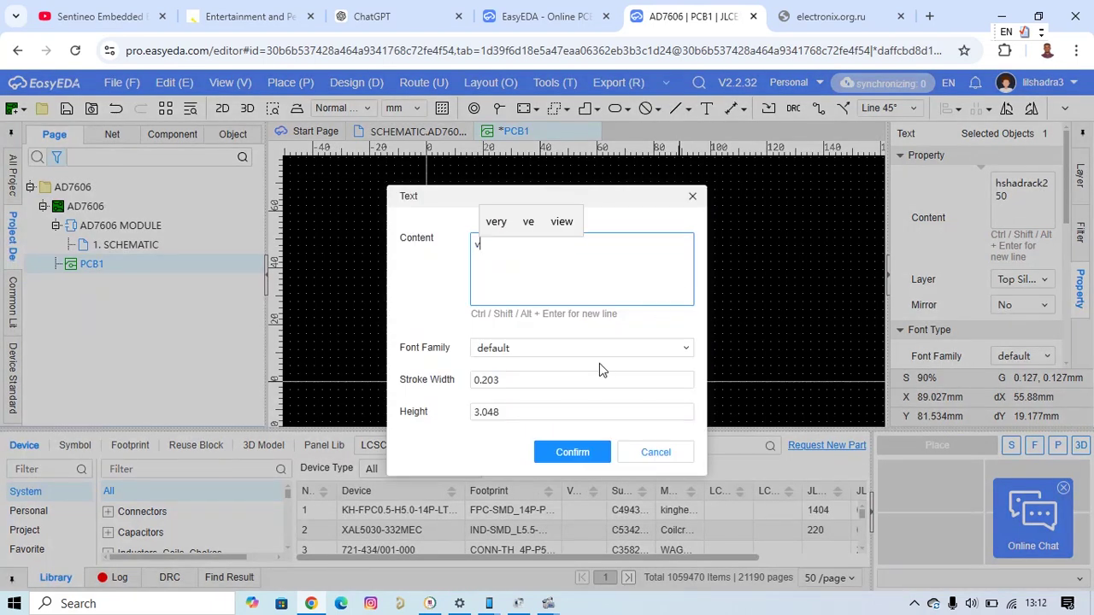
{"action": "type", "text": "ersion"}
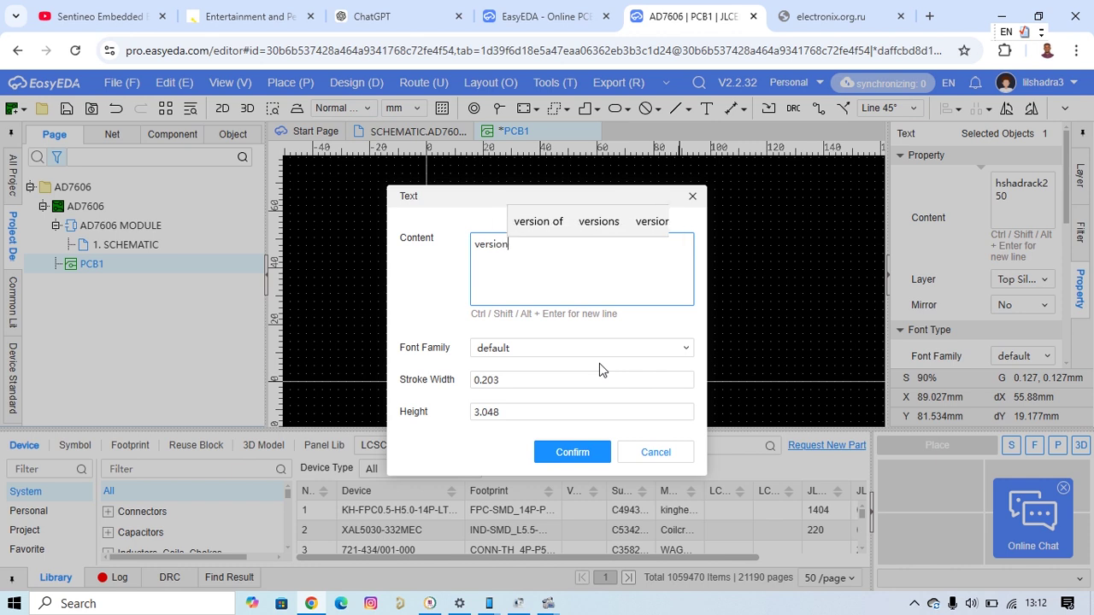
{"action": "type", "text": " 1.1"}
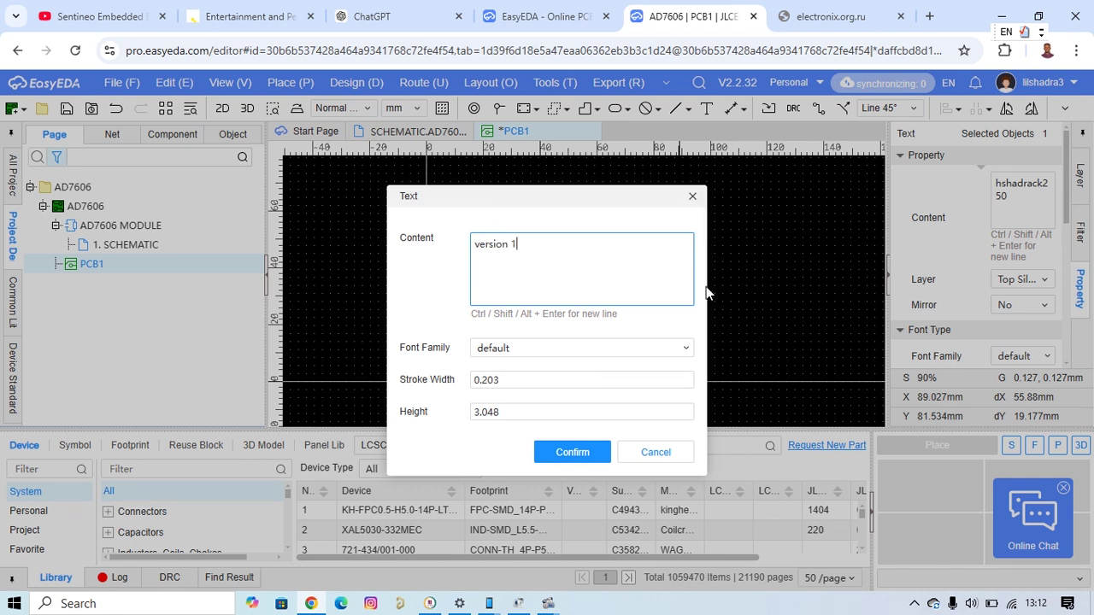
{"action": "left_click", "coordinate": [573, 452]}
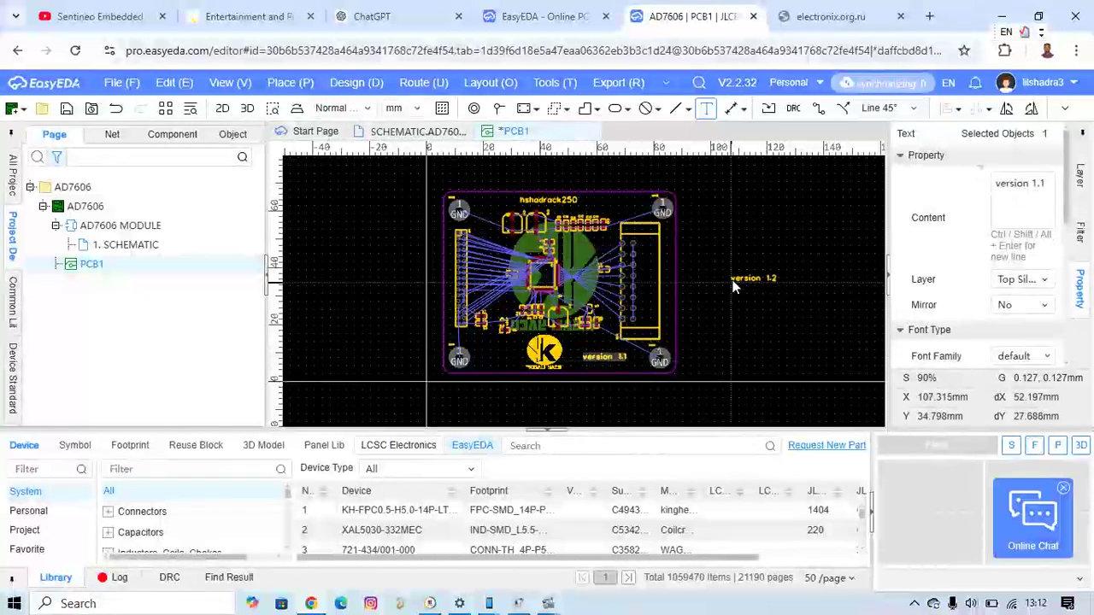
{"action": "key", "text": "Escape"}
{"action": "scroll", "coordinate": [744, 274], "scroll_direction": "up", "scroll_amount": 3}
{"action": "scroll", "coordinate": [729, 257], "scroll_direction": "down", "scroll_amount": 2}
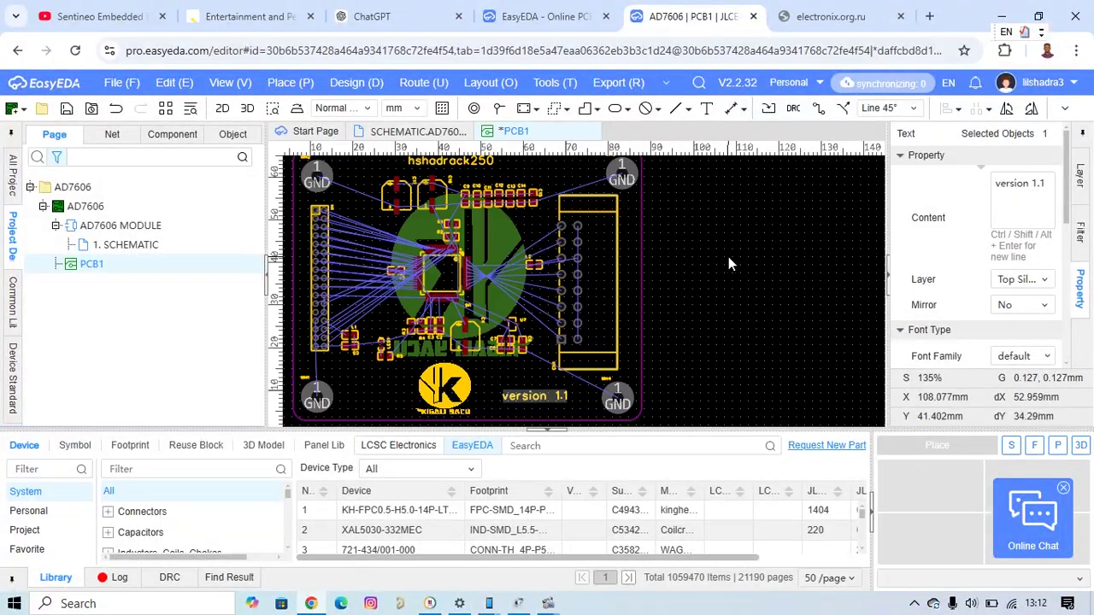
{"action": "left_click", "coordinate": [728, 257]}
{"action": "scroll", "coordinate": [727, 257], "scroll_direction": "down", "scroll_amount": 4}
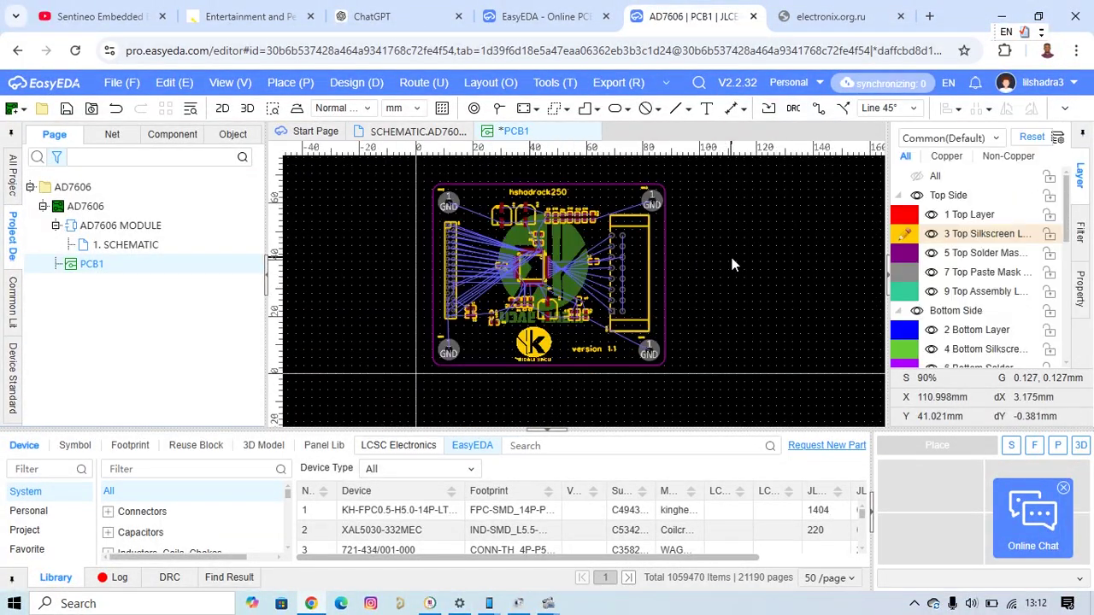
{"action": "scroll", "coordinate": [730, 257], "scroll_direction": "up", "scroll_amount": 3}
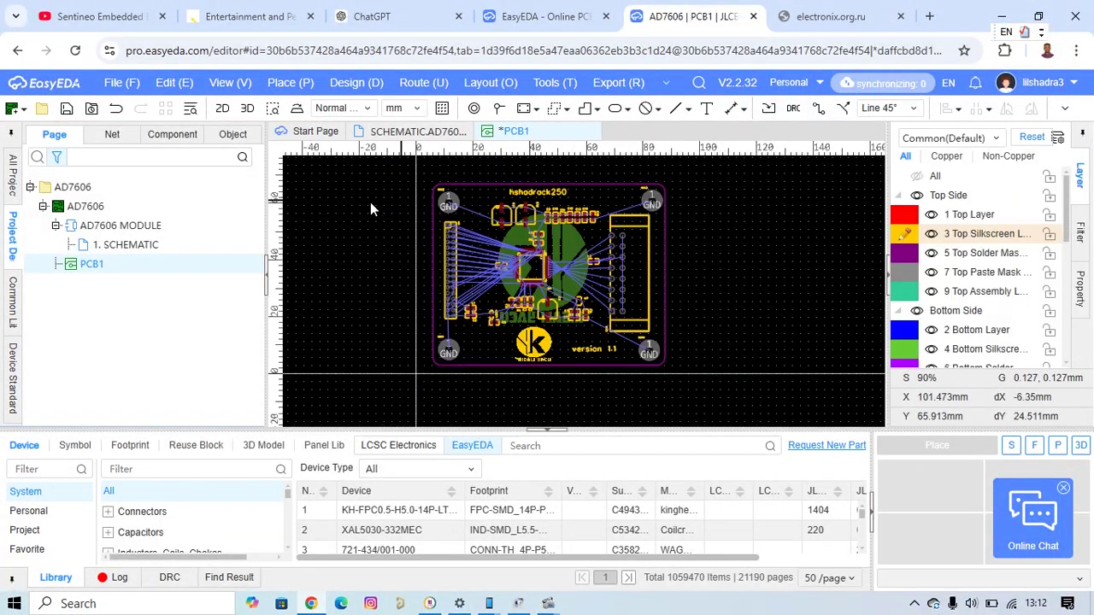
Preview PCB1 in 3D, rotating to the large logo underneath and back to the top.
{"action": "left_click", "coordinate": [247, 109]}
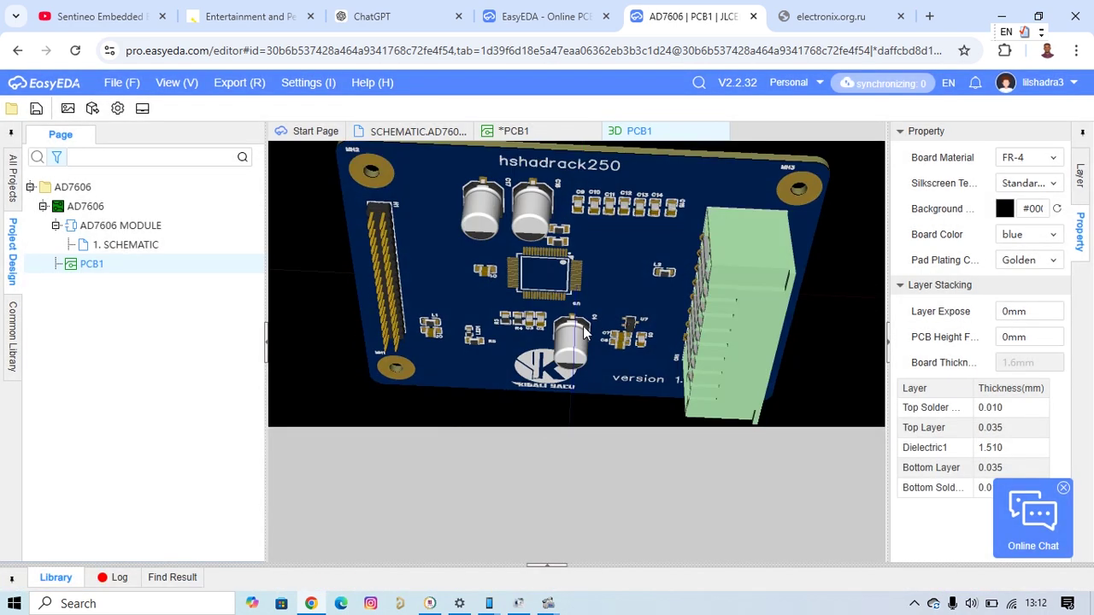
{"action": "scroll", "coordinate": [594, 300], "scroll_direction": "down", "scroll_amount": 3}
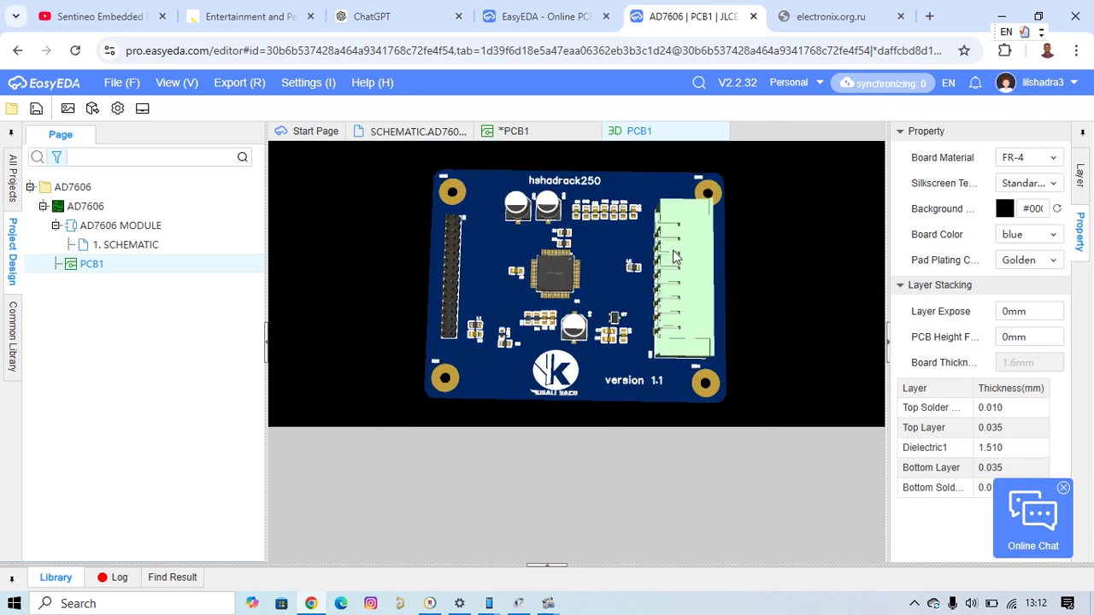
{"action": "left_click_drag", "start_coordinate": [674, 256], "coordinate": [582, 278]}
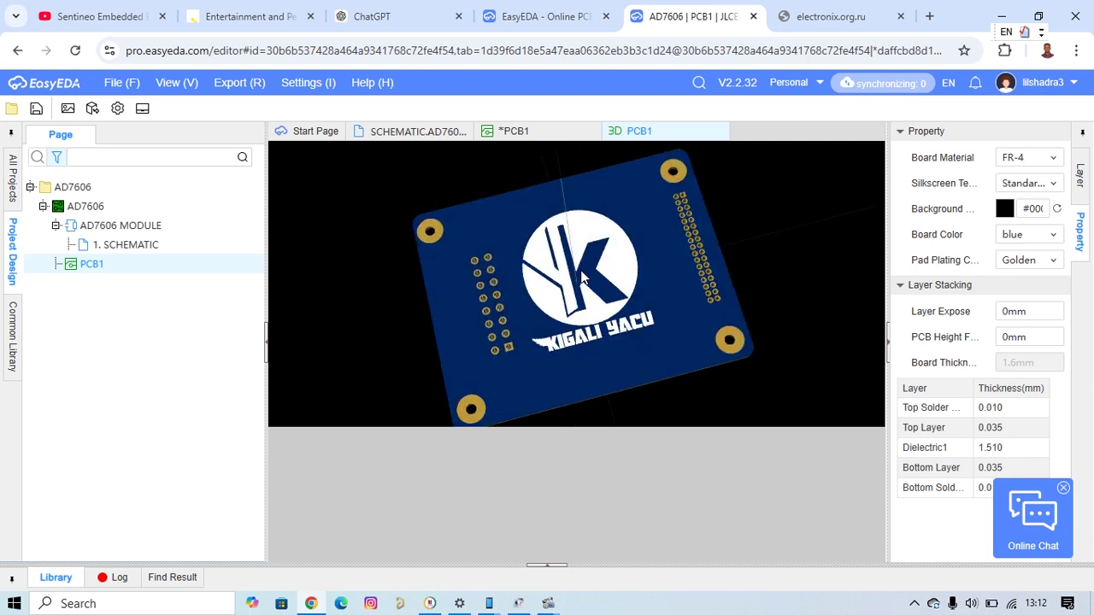
{"action": "left_click_drag", "start_coordinate": [679, 327], "coordinate": [616, 310]}
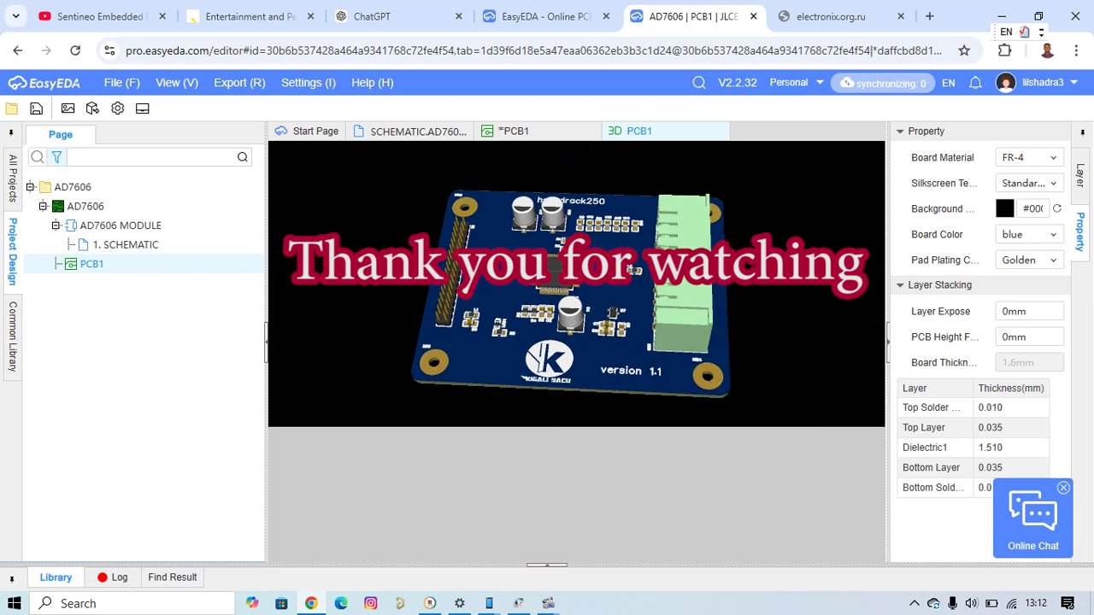